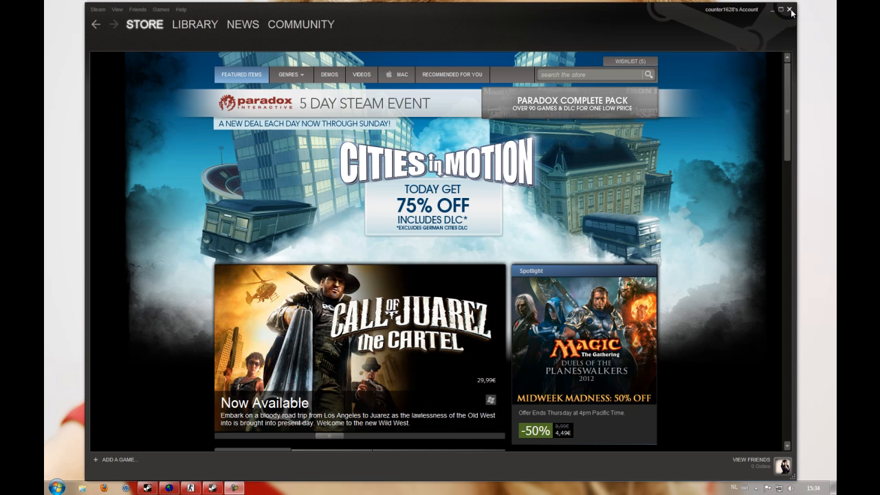
# - Close the Steam store, switch to Hammer and examine the test map's arena, stairs and placed characters in the camera view
pyautogui.click(790, 10)
pyautogui.click(169, 488)
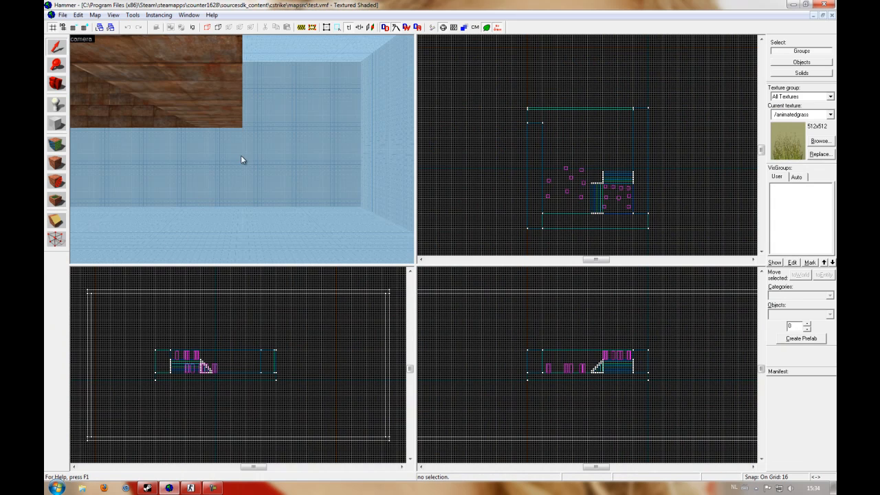
pyautogui.press('z')
pyautogui.press('s')
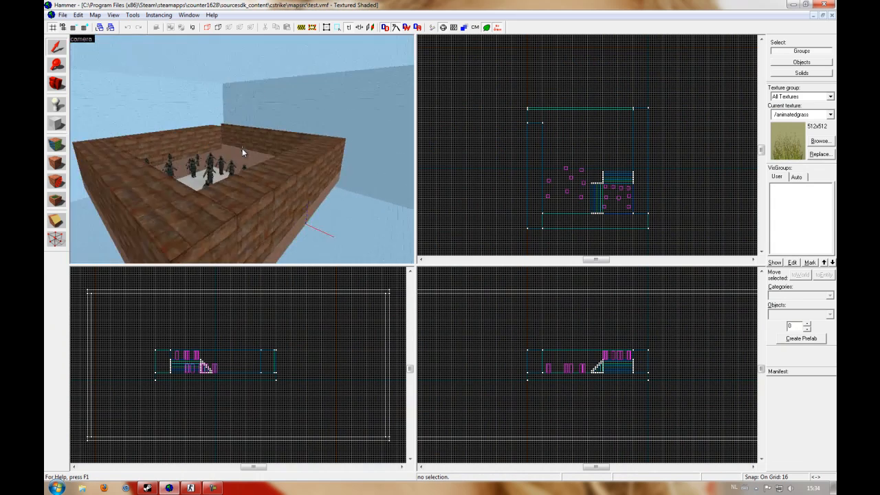
pyautogui.press('w')
pyautogui.press('s')
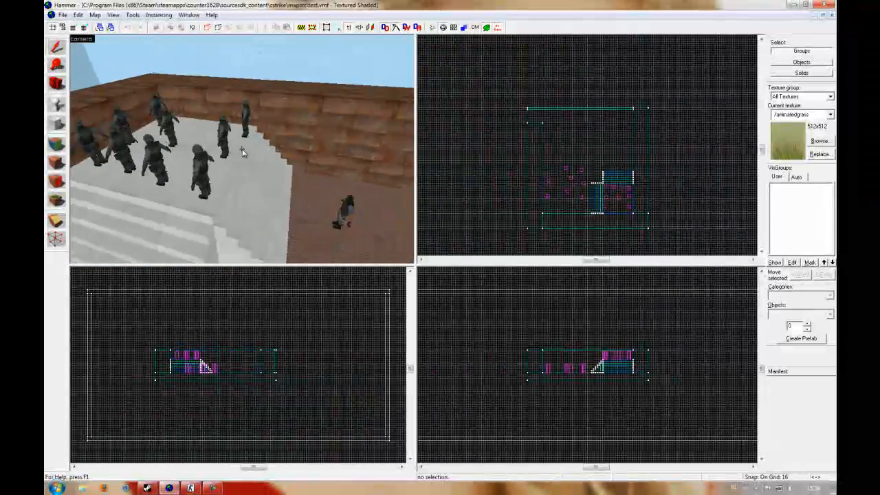
pyautogui.press('w')
pyautogui.press('s')
pyautogui.press('s')
pyautogui.press('w')
pyautogui.press('s')
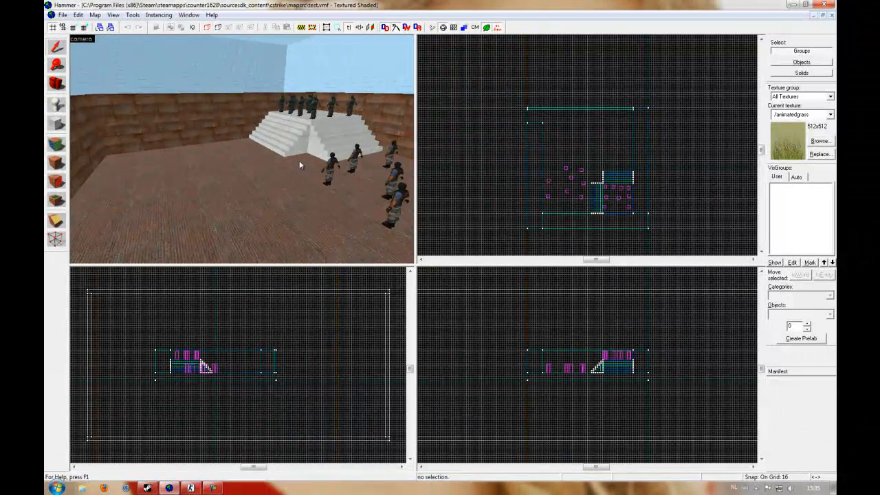
# - Look through the available textures in the texture browser, from the aeonic set to the carrier set
pyautogui.click(820, 141)
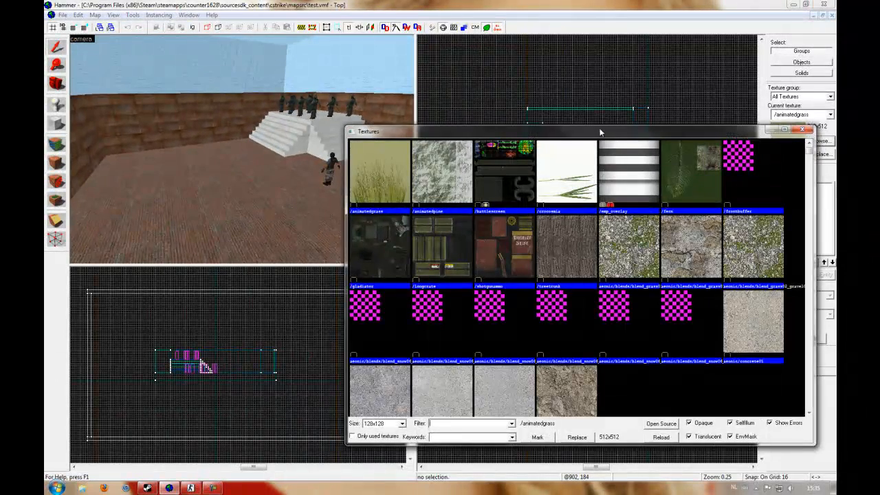
pyautogui.moveTo(600, 131); pyautogui.dragTo(492, 93)
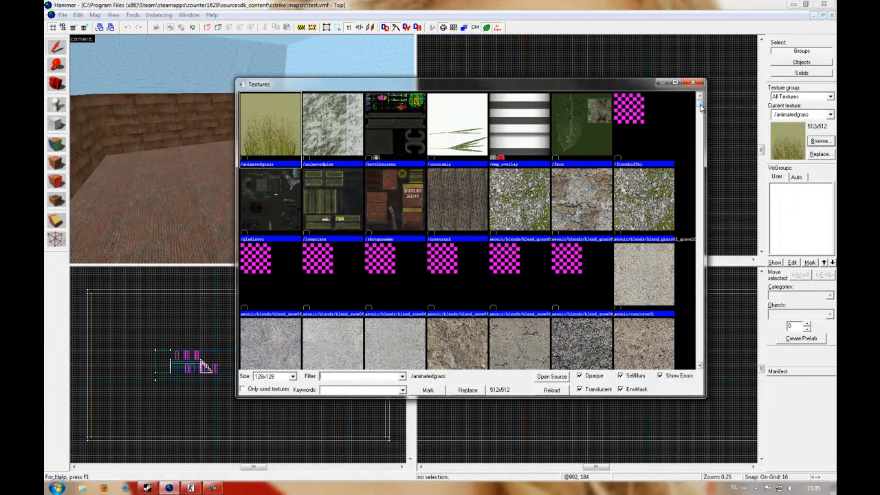
pyautogui.scroll(-3, 700, 107)
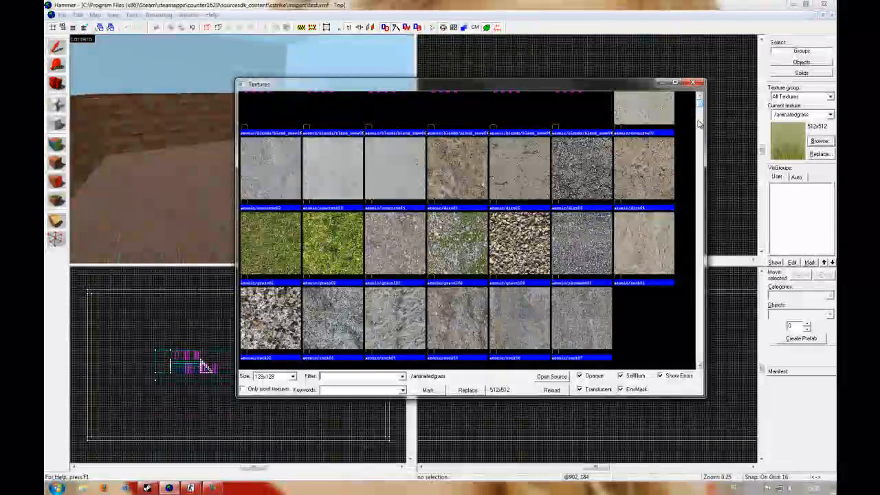
pyautogui.scroll(-10, 693, 140)
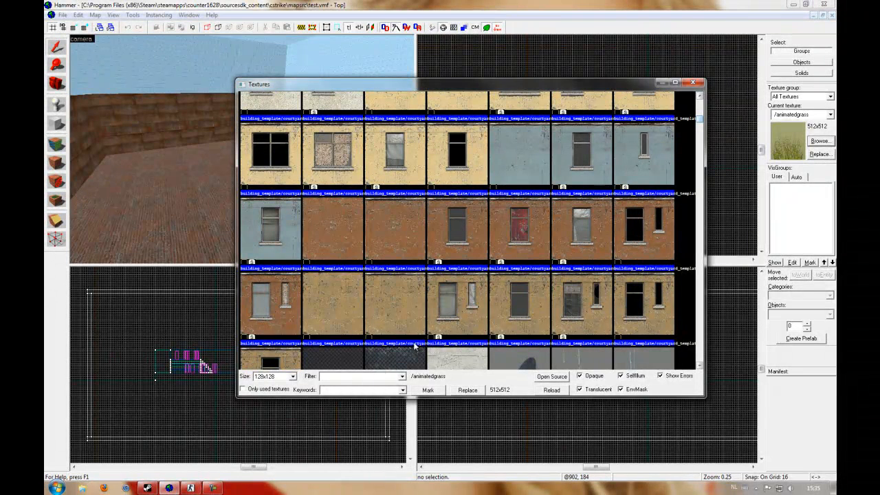
pyautogui.scroll(-10, 587, 249)
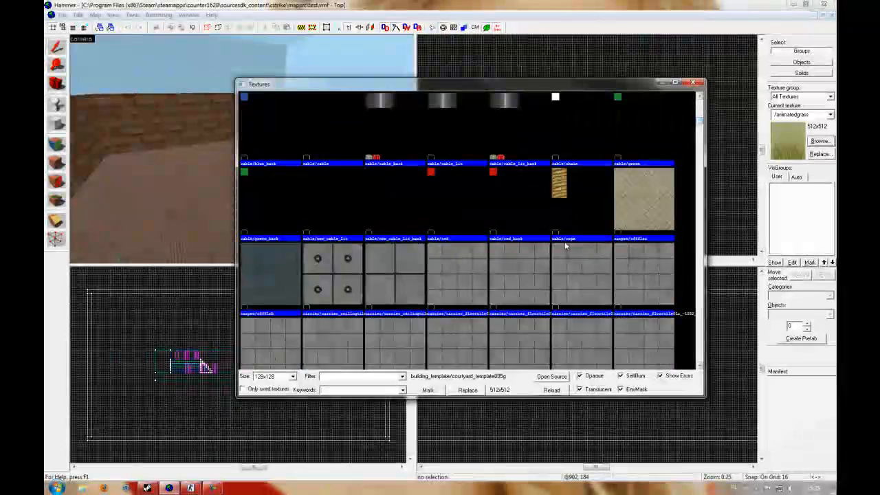
pyautogui.scroll(-3, 565, 246)
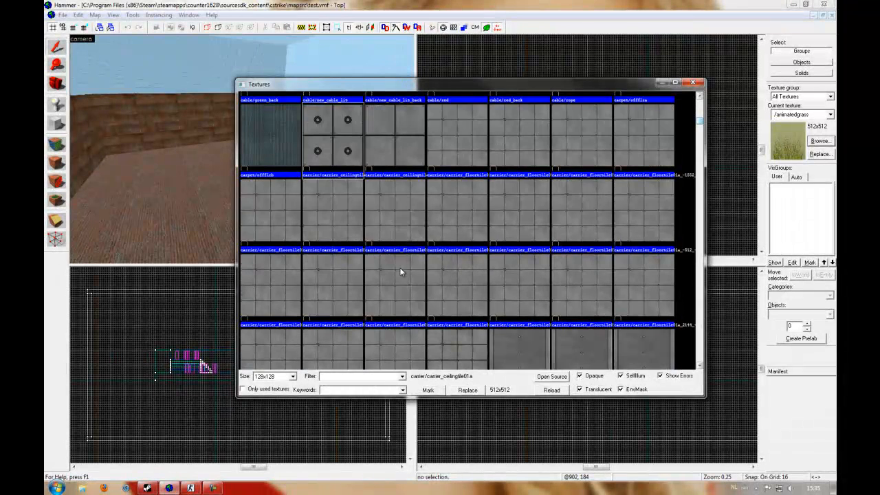
pyautogui.scroll(-5, 401, 272)
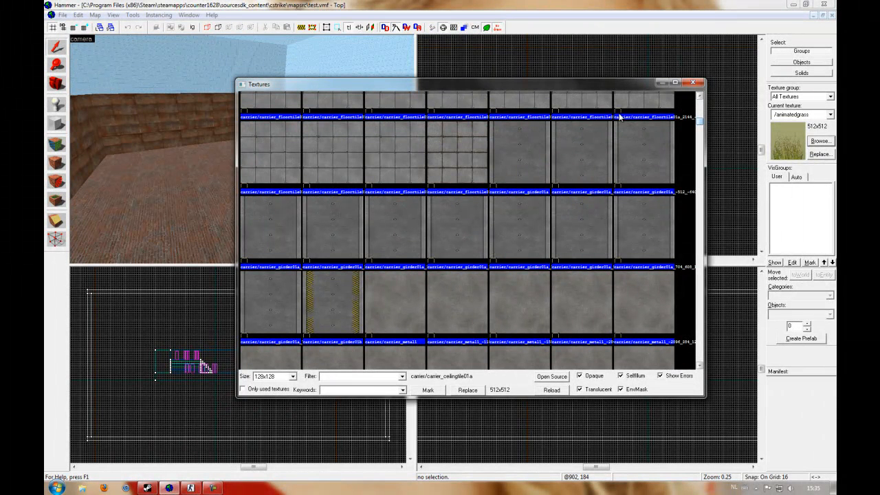
pyautogui.click(687, 86)
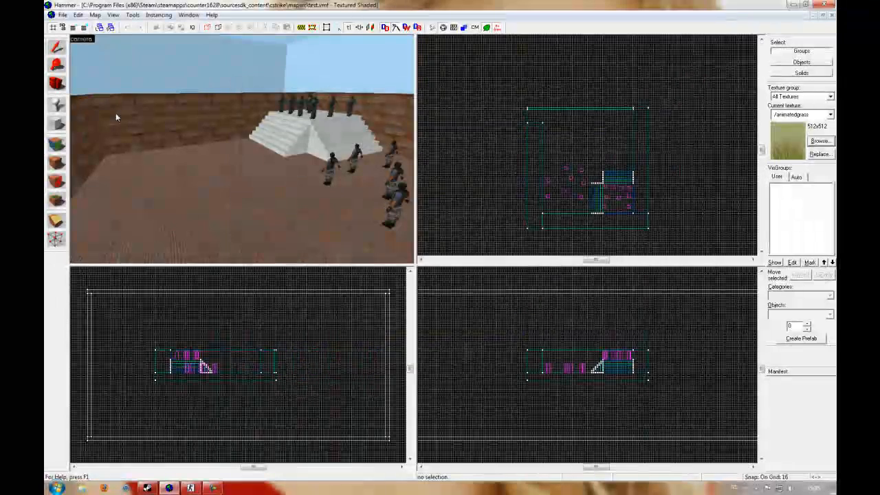
# - Activate the Block tool and choose aeonic/concrete03 as the current texture, filtering the texture list by "concrete"
pyautogui.click(57, 126)
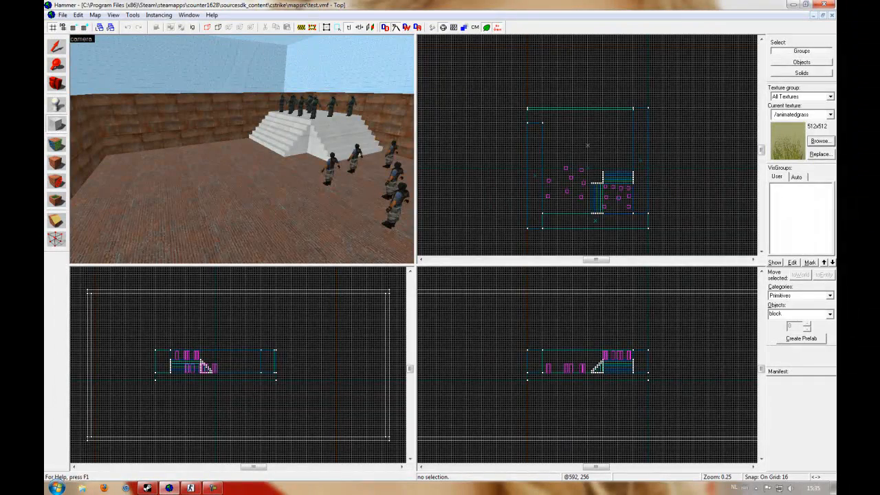
pyautogui.click(819, 141)
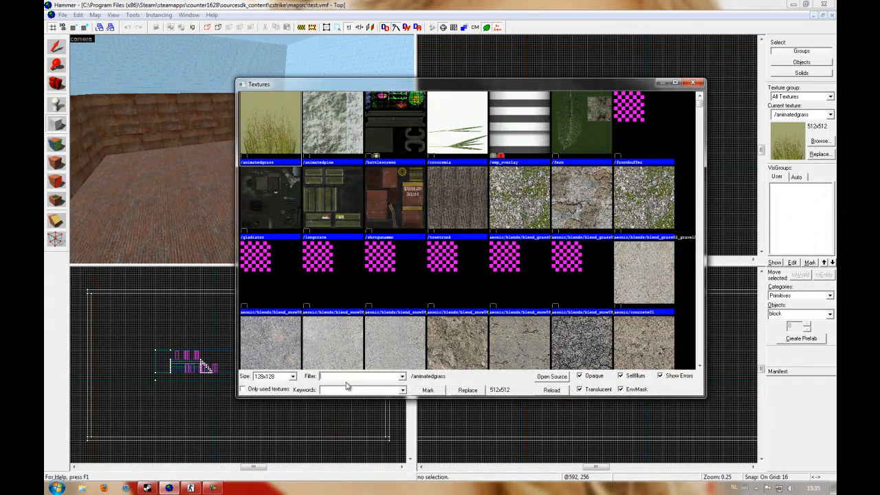
pyautogui.write('concrete')
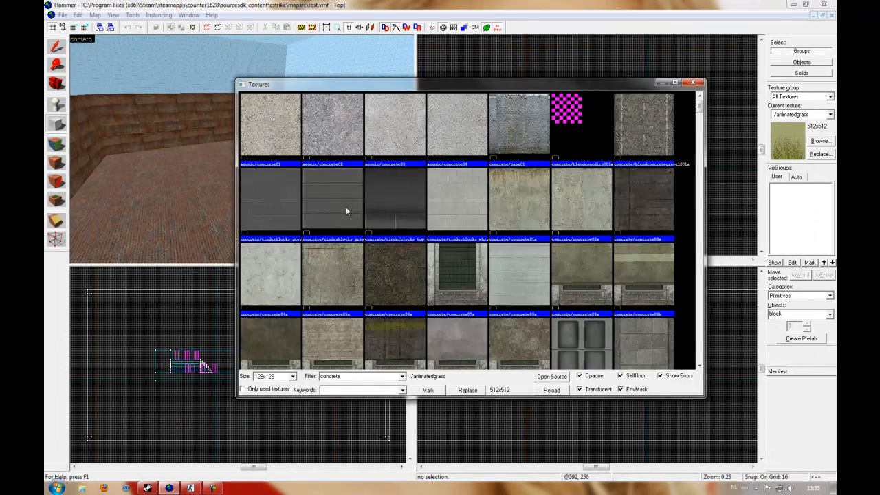
pyautogui.doubleClick(377, 129)
# - Create a block 112 wide, 192 long and 112 high in the open area beside the characters and select it
pyautogui.moveTo(572, 138); pyautogui.dragTo(599, 162)
pyautogui.scroll(4, 588, 393)
pyautogui.moveTo(583, 350); pyautogui.dragTo(562, 330)
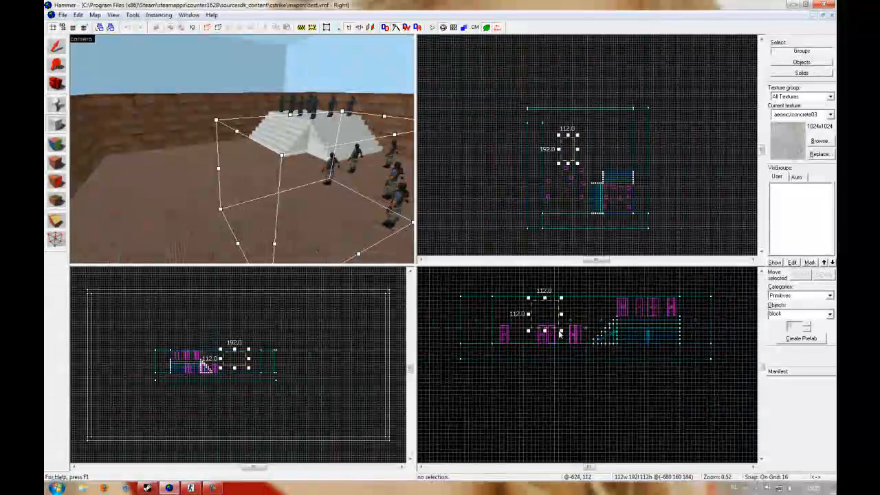
pyautogui.press('Return')
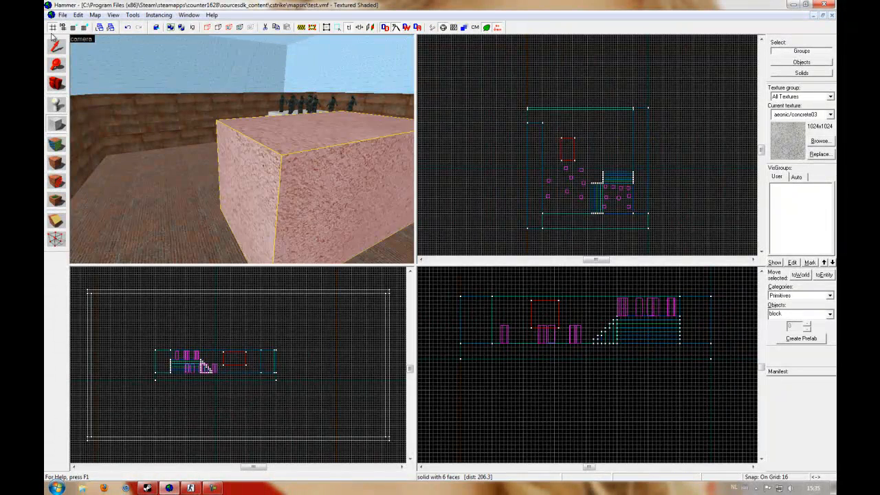
pyautogui.click(57, 46)
pyautogui.press('a')
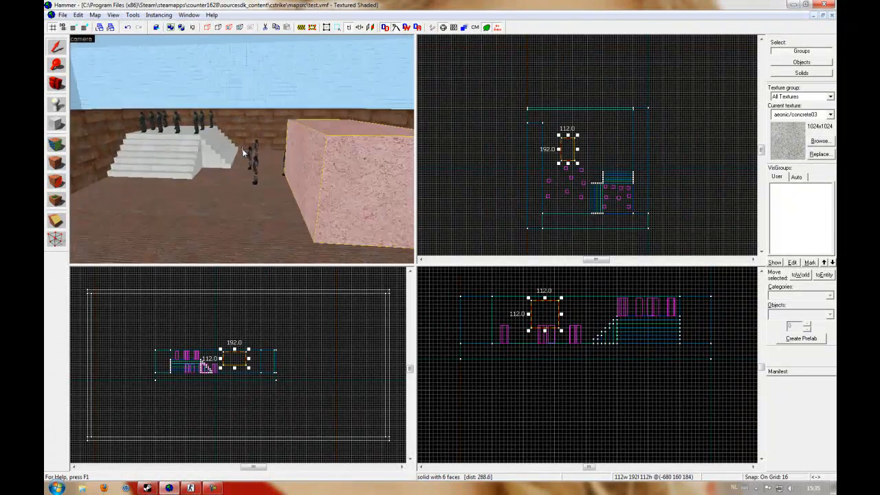
pyautogui.press('w')
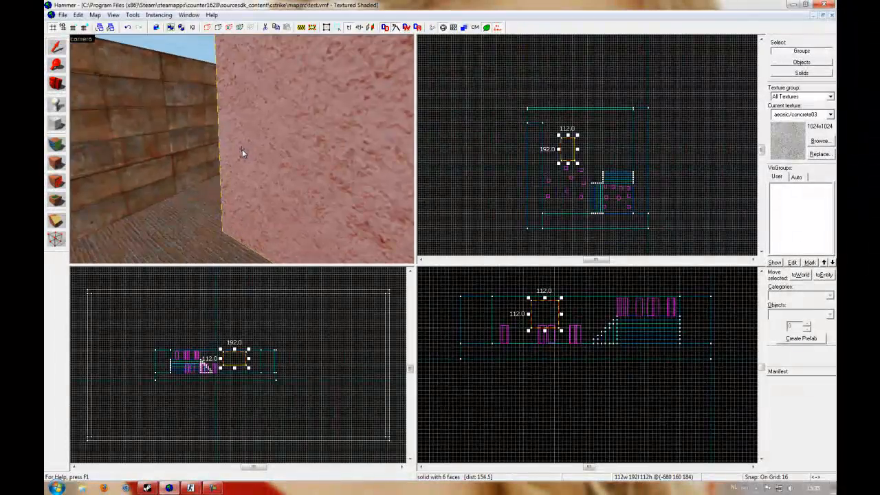
pyautogui.press('s')
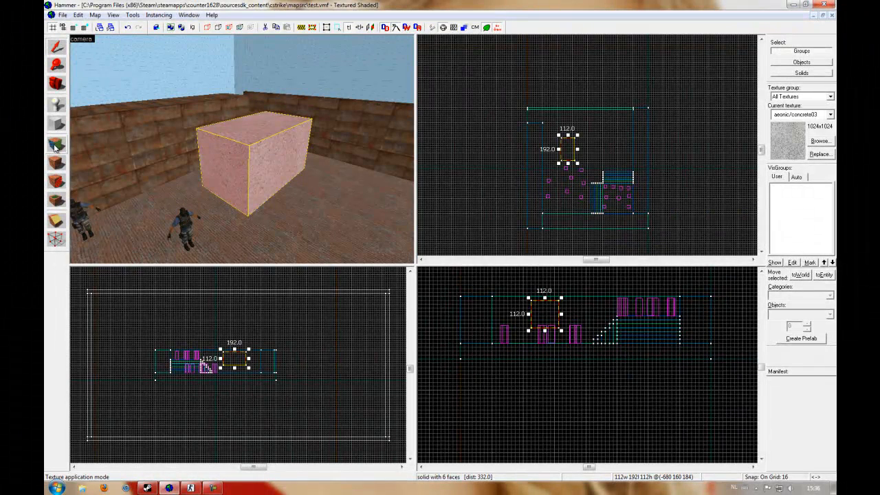
# - Start texture application on the new block and select only one of its long side faces
pyautogui.click(56, 145)
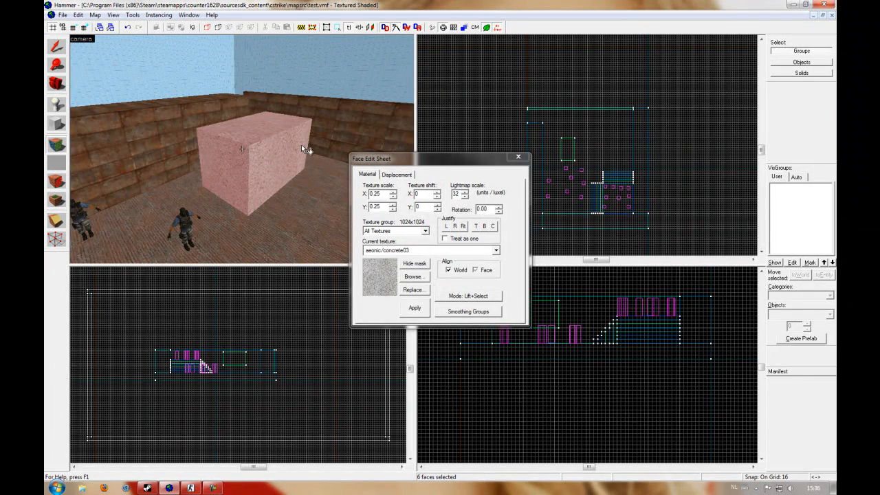
pyautogui.press('z')
pyautogui.press('a')
pyautogui.press('s')
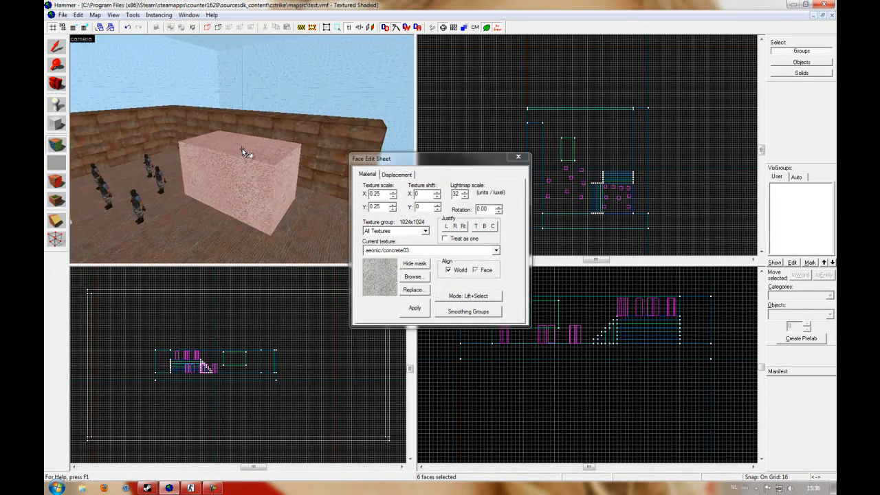
pyautogui.press('z')
pyautogui.click(228, 172)
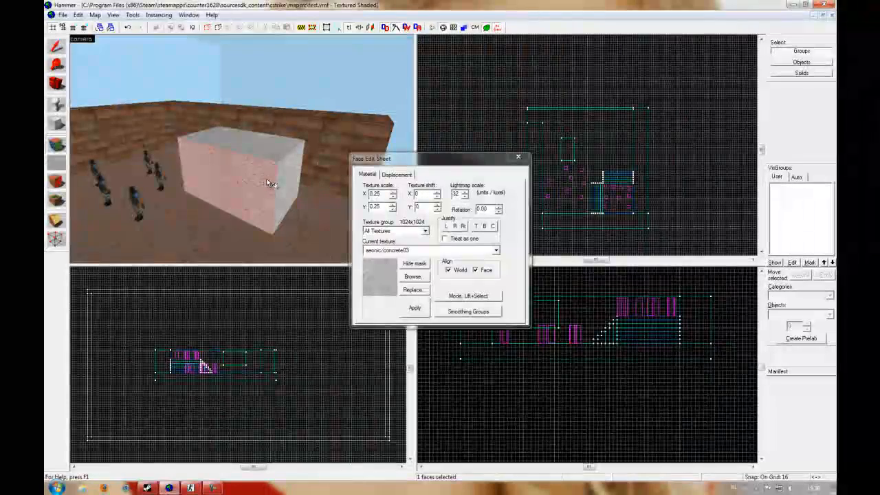
# - Add the block's three remaining side faces to the face selection, leaving out the top and underside
pyautogui.press('z')
pyautogui.press('d')
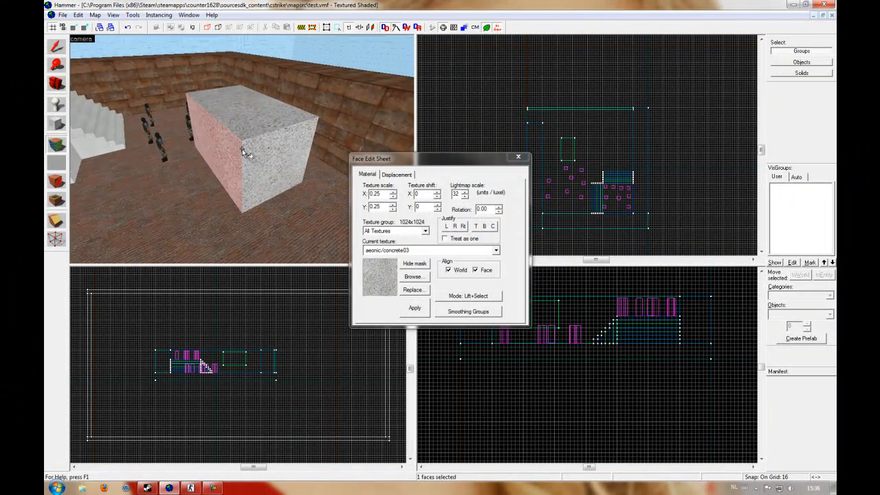
pyautogui.press('a')
pyautogui.keyDown('ctrl'); pyautogui.click(242, 148); pyautogui.keyUp('ctrl')
pyautogui.press('d')
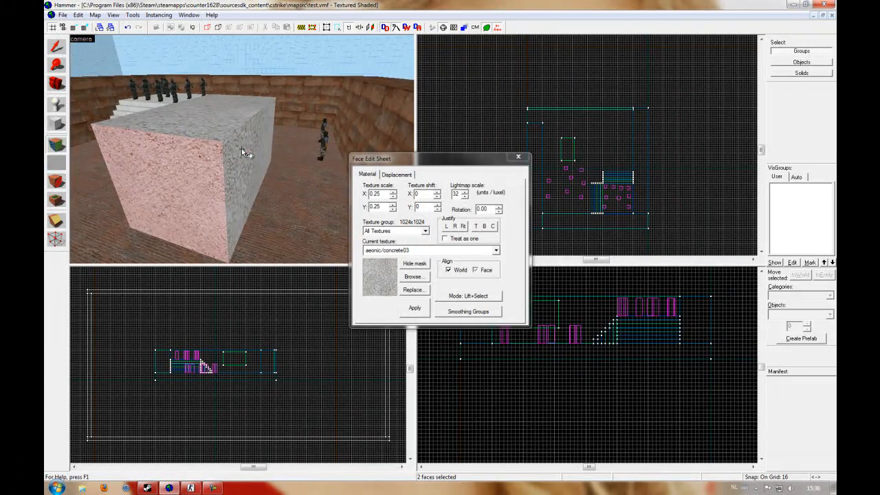
pyautogui.keyDown('ctrl'); pyautogui.click(242, 149); pyautogui.keyUp('ctrl')
pyautogui.press('w')
pyautogui.keyDown('ctrl'); pyautogui.click(242, 149); pyautogui.keyUp('ctrl')
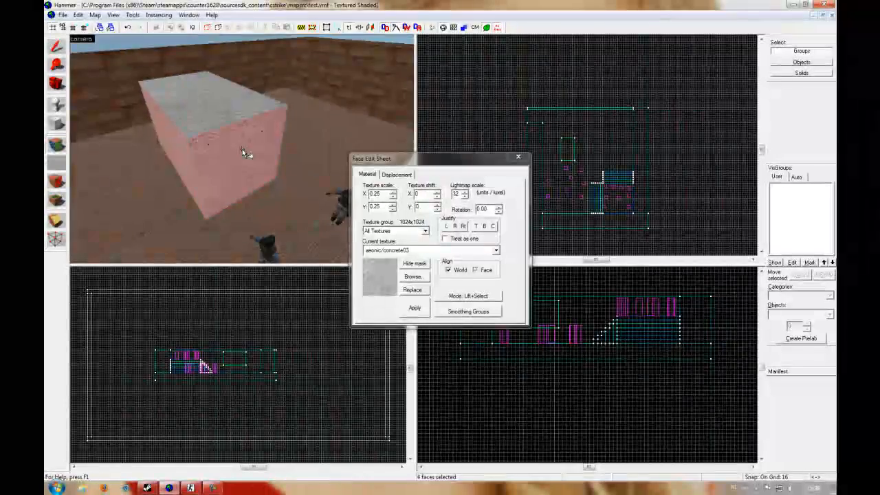
pyautogui.press('d')
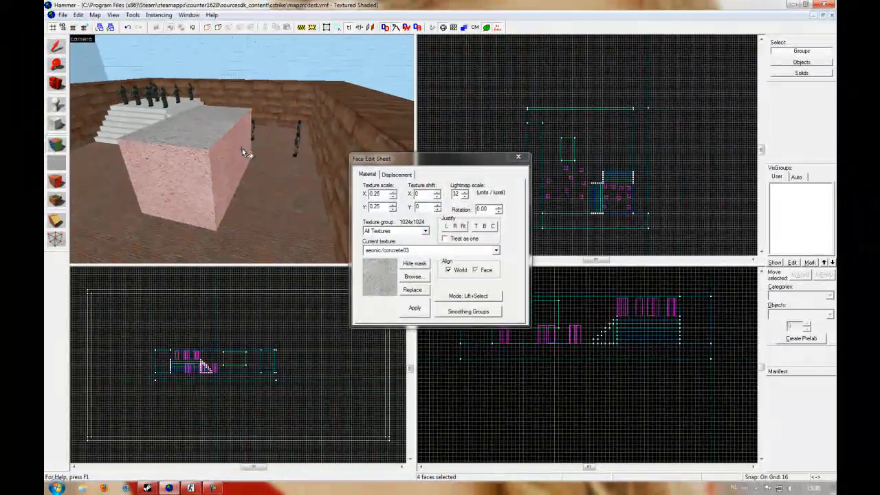
pyautogui.press('d')
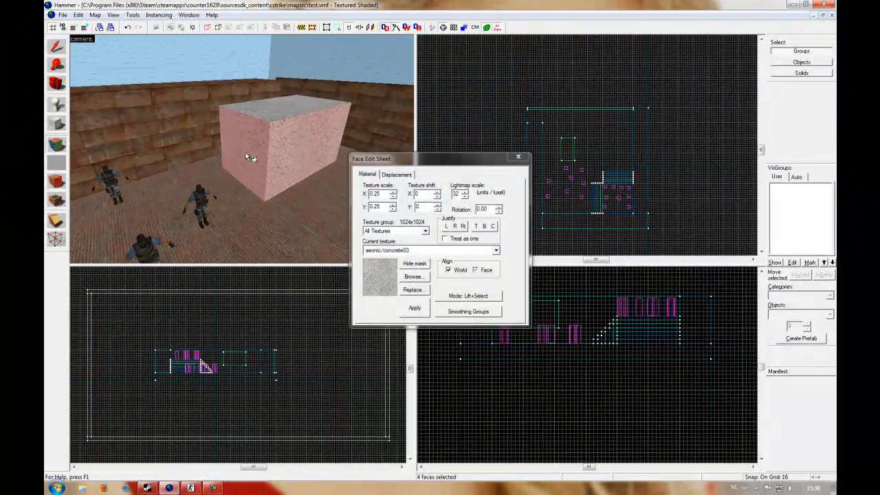
# - Apply the de_prodigy/metal01 texture to the four selected side faces, filtering the texture list by "metal", and close the Face Edit Sheet
pyautogui.click(413, 275)
pyautogui.write('metal')
pyautogui.click(444, 289)
pyautogui.scroll(-6, 474, 223)
pyautogui.scroll(-15, 475, 224)
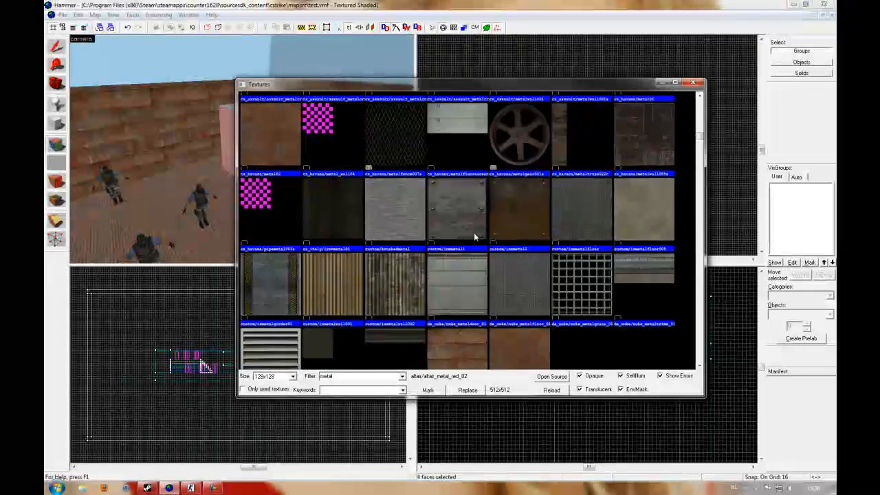
pyautogui.doubleClick(464, 141)
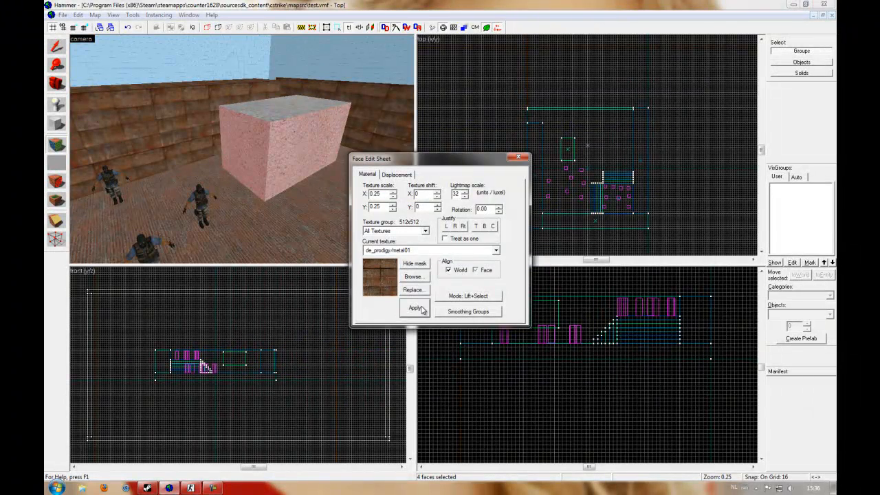
pyautogui.click(420, 309)
pyautogui.click(518, 157)
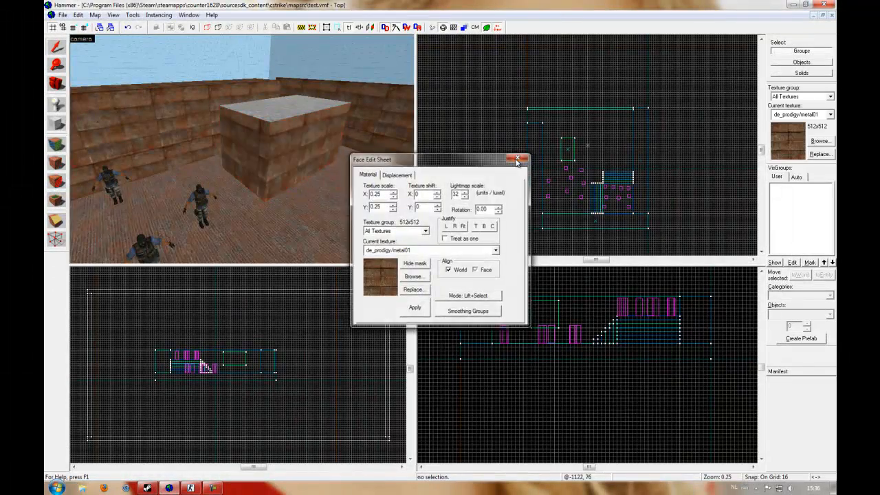
# - Examine the block's metal sides and concrete top from several angles in the camera view
pyautogui.press('w')
pyautogui.press('w')
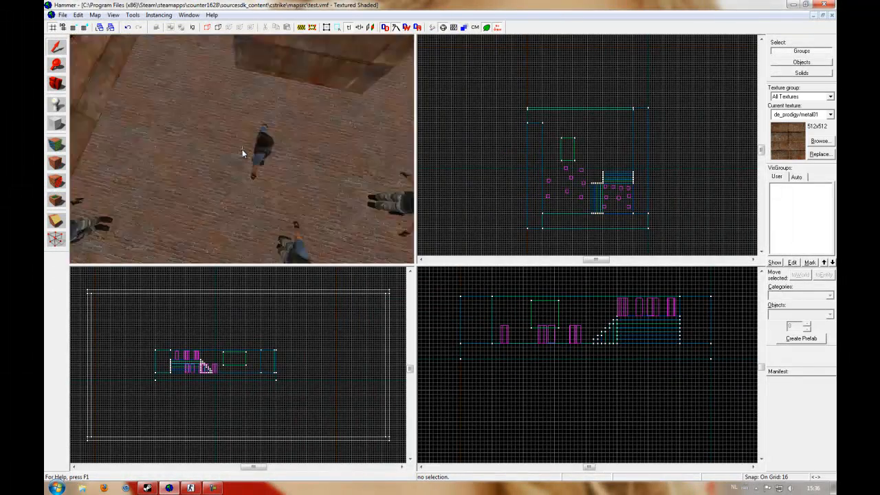
pyautogui.press('w')
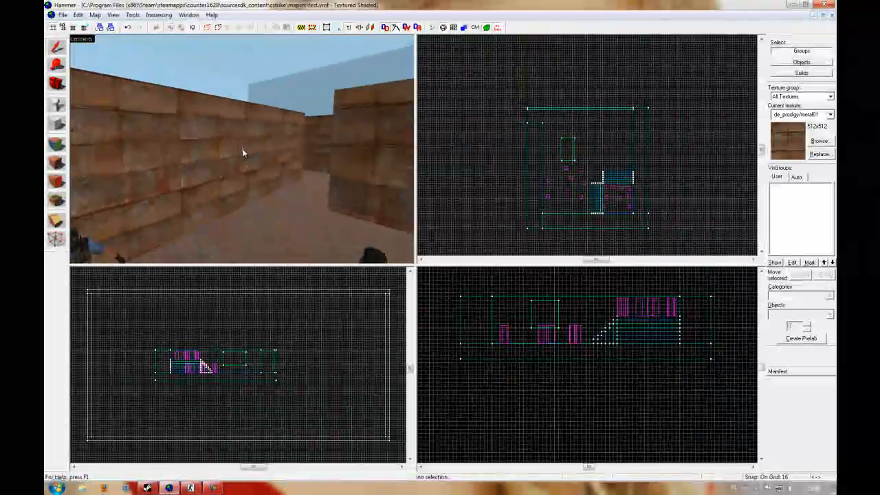
pyautogui.press('w')
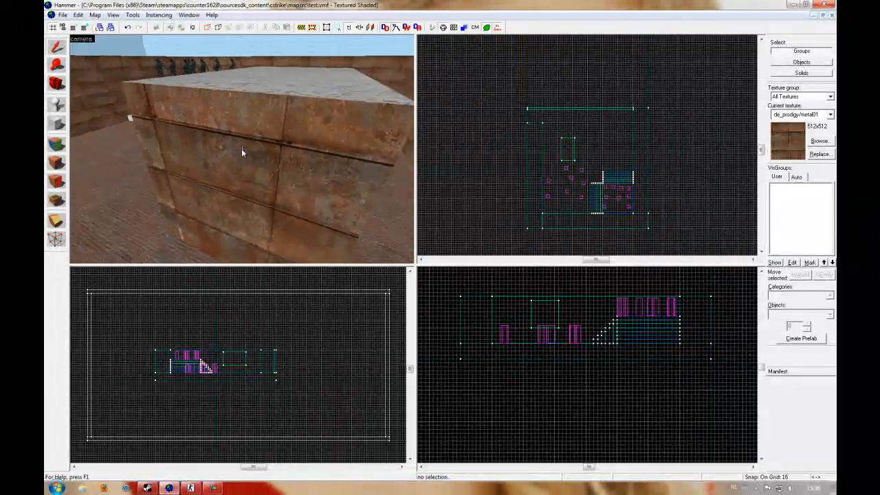
pyautogui.press('s')
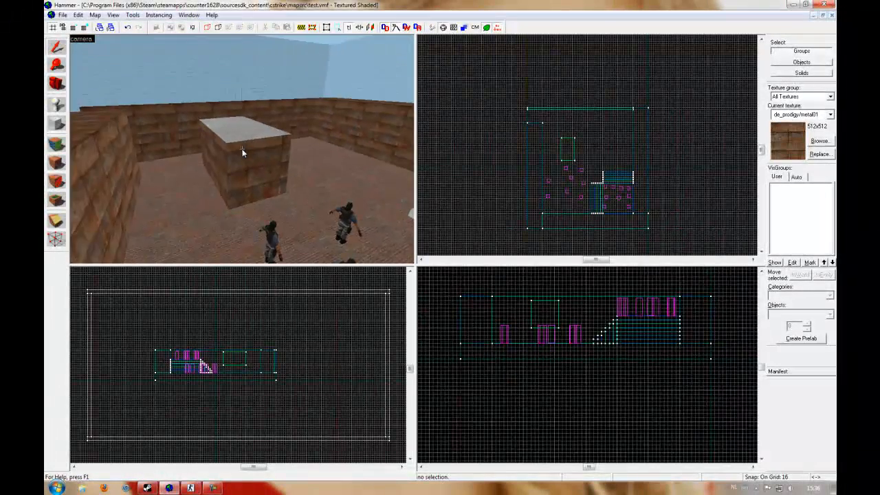
# - Lift the brick/brickwall003a texture from the floor and apply it directly to the block's near end face
pyautogui.press('z')
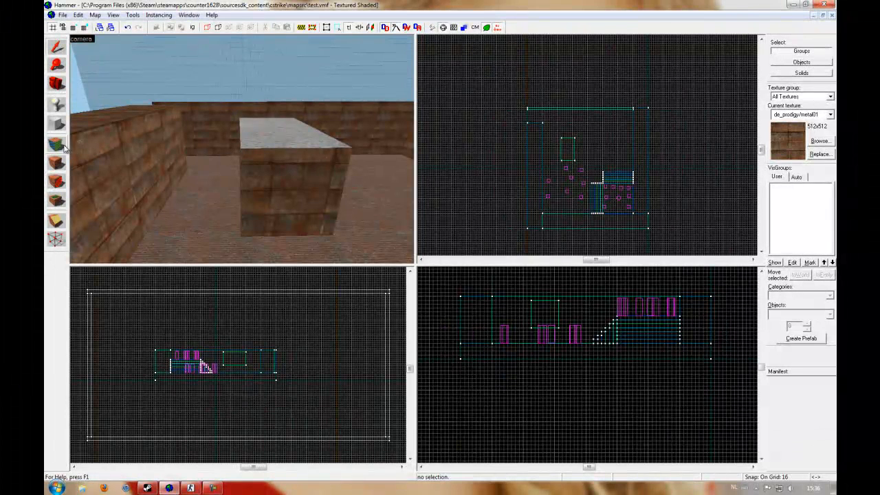
pyautogui.click(58, 145)
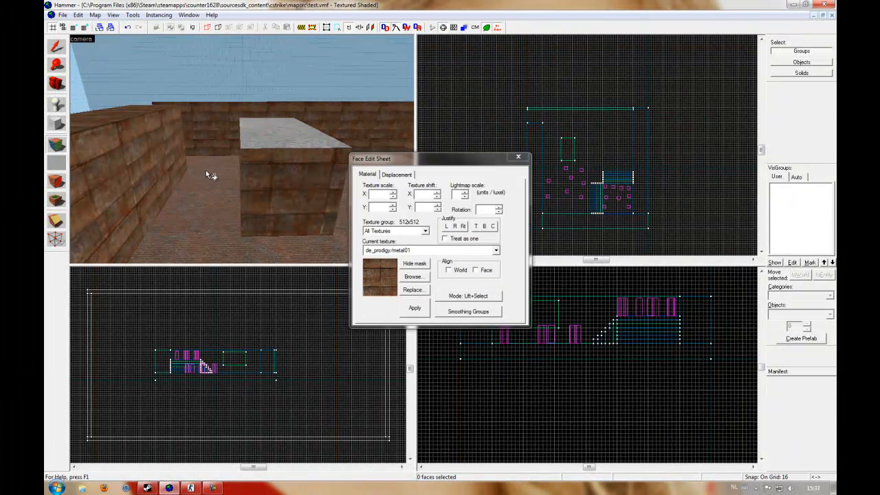
pyautogui.click(206, 190)
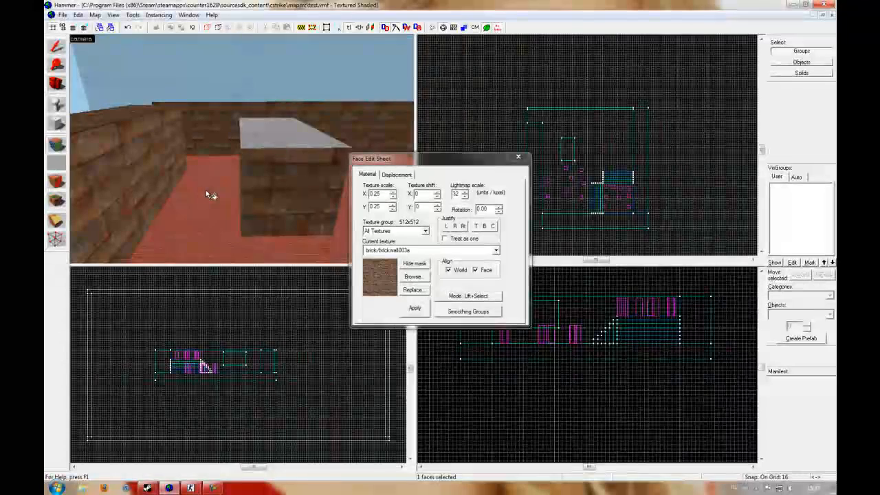
pyautogui.click(208, 135)
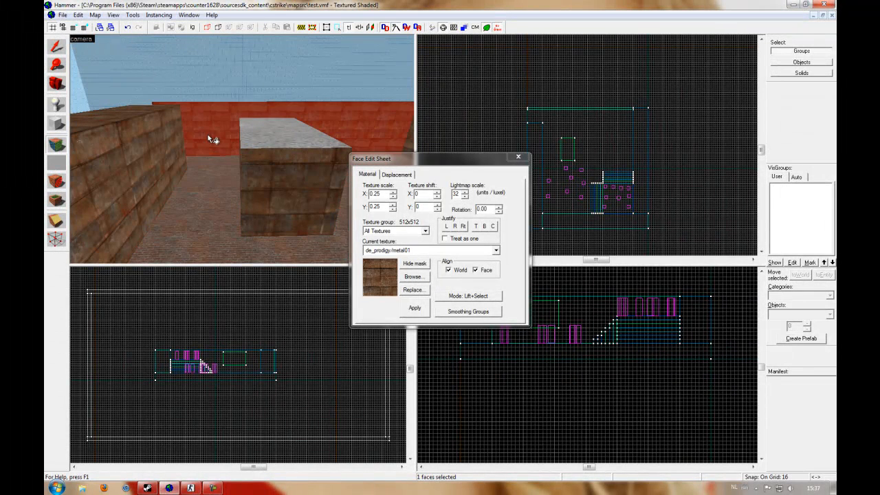
pyautogui.click(204, 184)
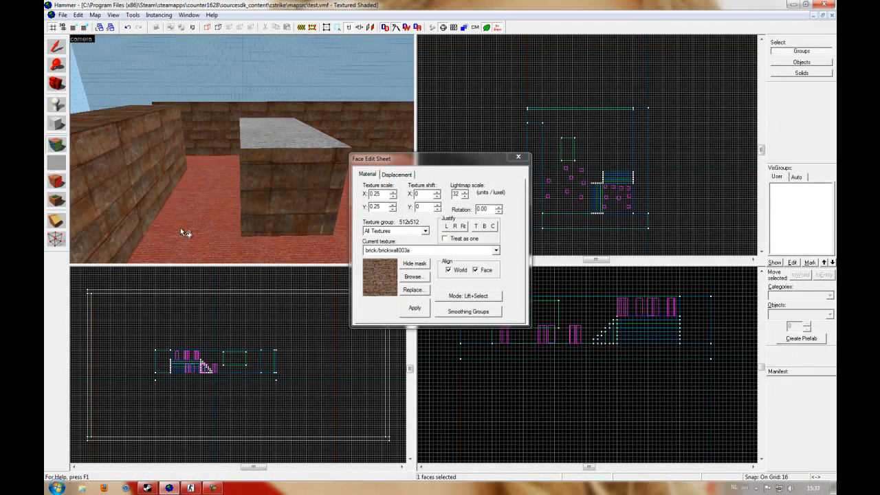
pyautogui.rightClick(286, 183)
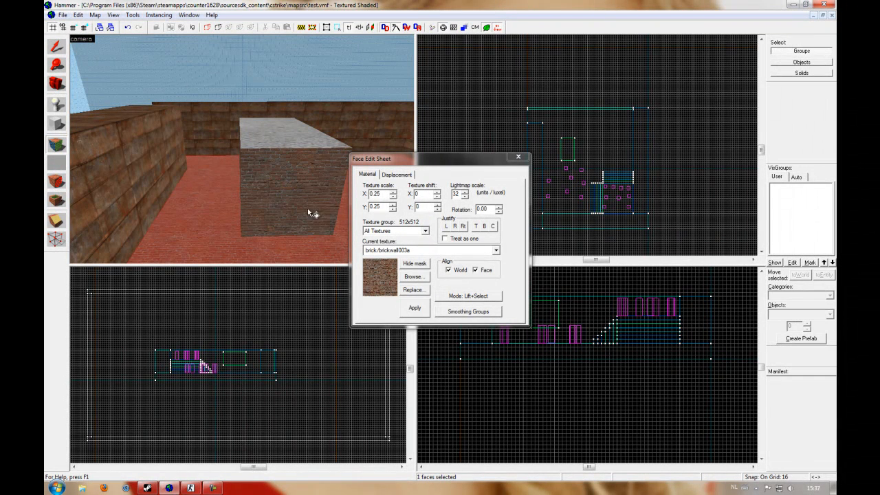
# - Lift the brick/brickwall003a texture from the block's brick end face and apply it to the surrounding walls
pyautogui.press('z')
pyautogui.press('d')
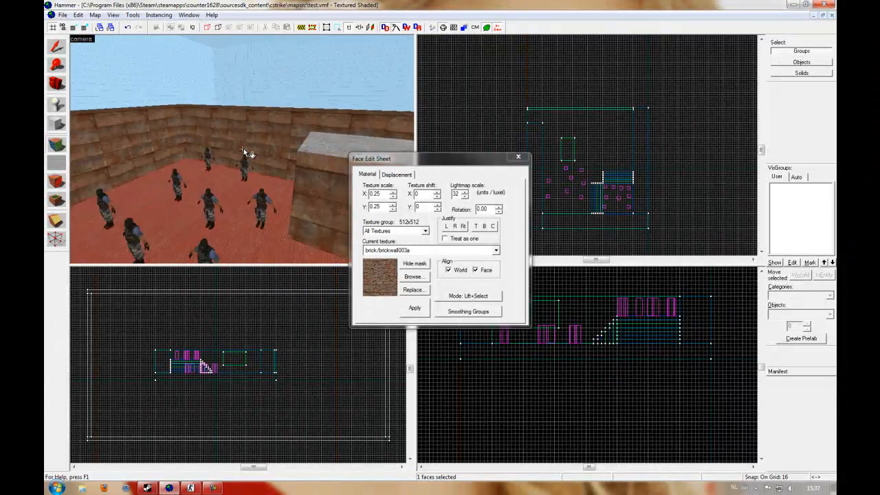
pyautogui.press('w')
pyautogui.press('w')
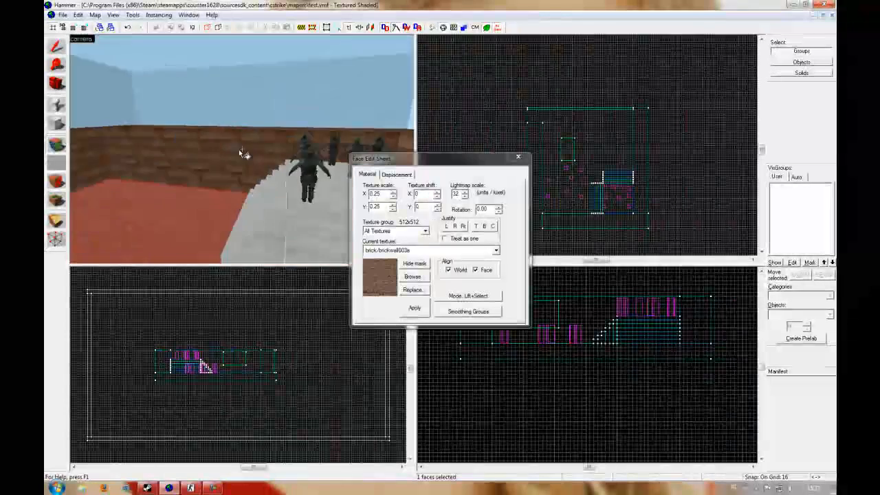
pyautogui.press('w')
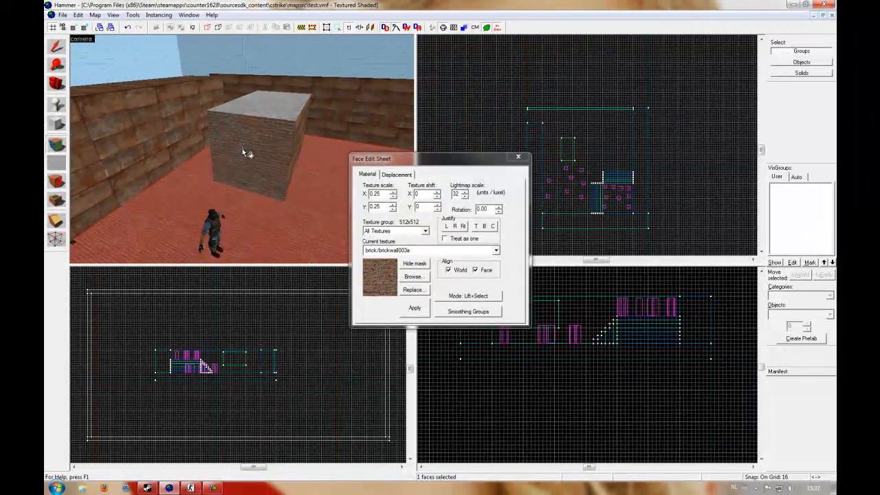
pyautogui.click(242, 149)
pyautogui.press('a')
pyautogui.press('w')
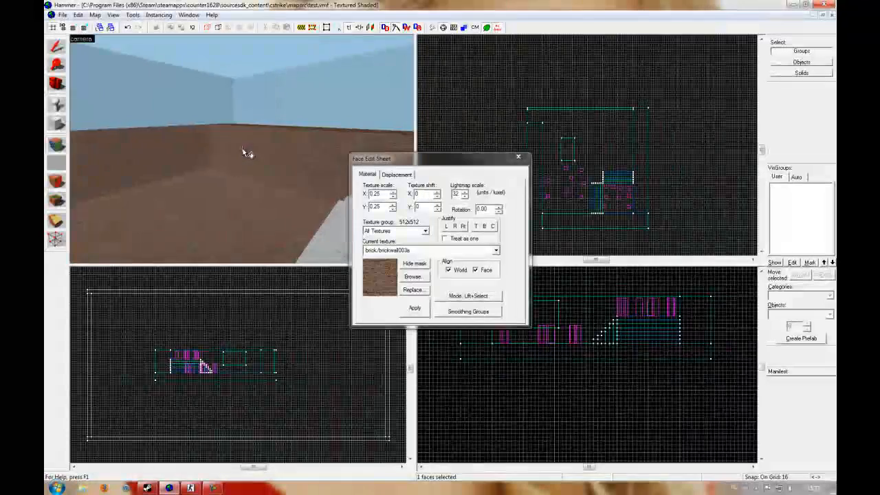
pyautogui.rightClick(242, 148)
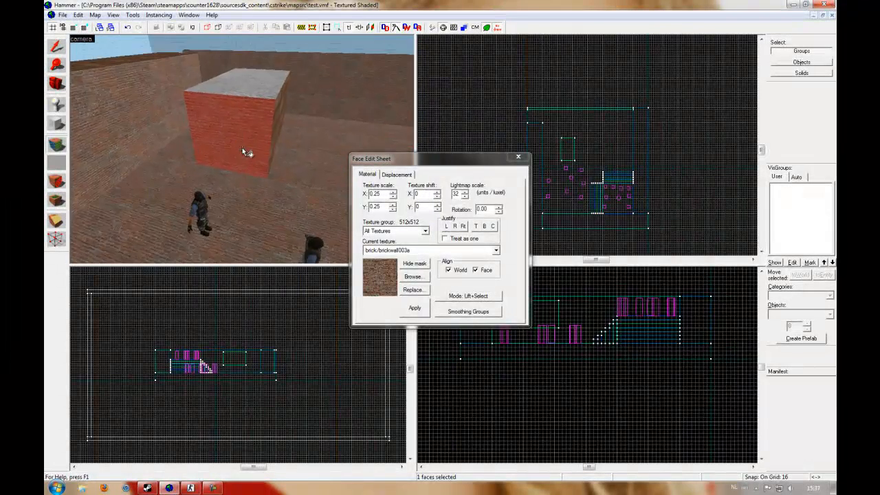
# - Select the four surrounding wall faces together, give them the de_prodigy/metal01 texture and close the Face Edit Sheet
pyautogui.click(242, 149)
pyautogui.keyDown('ctrl'); pyautogui.click(242, 148); pyautogui.keyUp('ctrl')
pyautogui.keyDown('ctrl'); pyautogui.click(242, 148); pyautogui.keyUp('ctrl')
pyautogui.keyDown('ctrl'); pyautogui.click(242, 148); pyautogui.keyUp('ctrl')
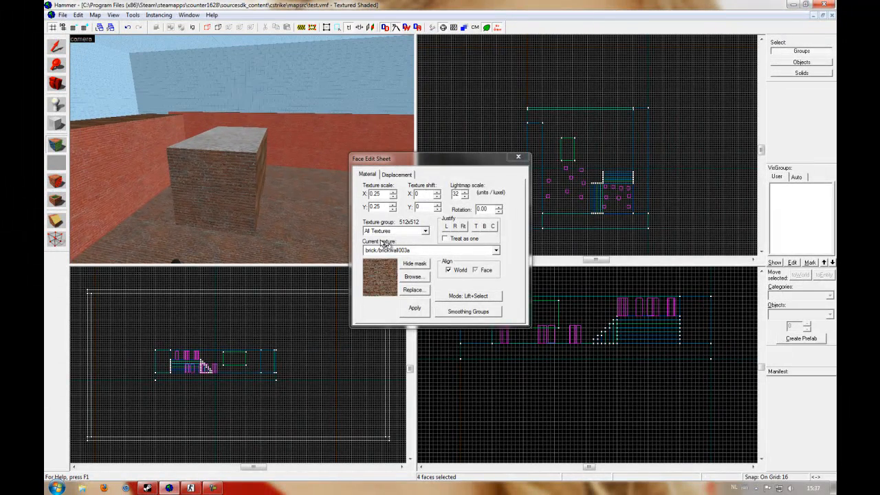
pyautogui.click(413, 276)
pyautogui.doubleClick(451, 147)
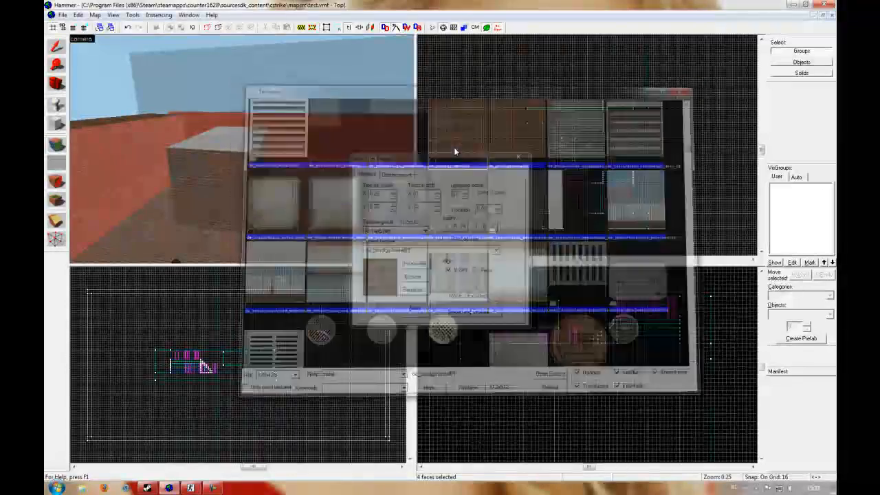
pyautogui.click(518, 156)
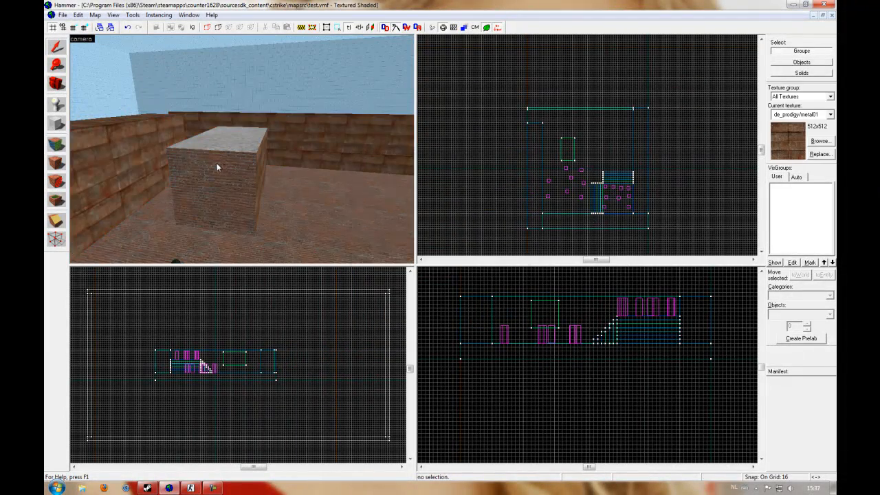
# - Start texture application, select only the block's long metal side and move the Face Edit Sheet clear of the block
pyautogui.press('z')
pyautogui.press('w')
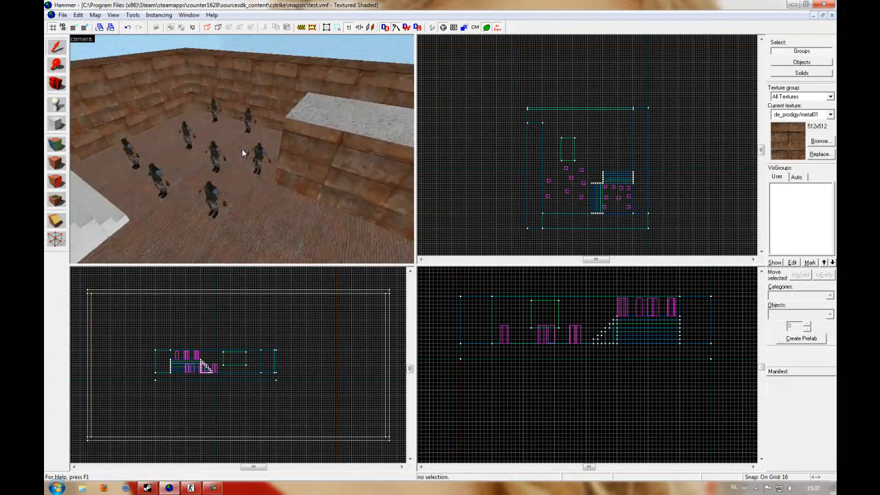
pyautogui.press('s')
pyautogui.press('z')
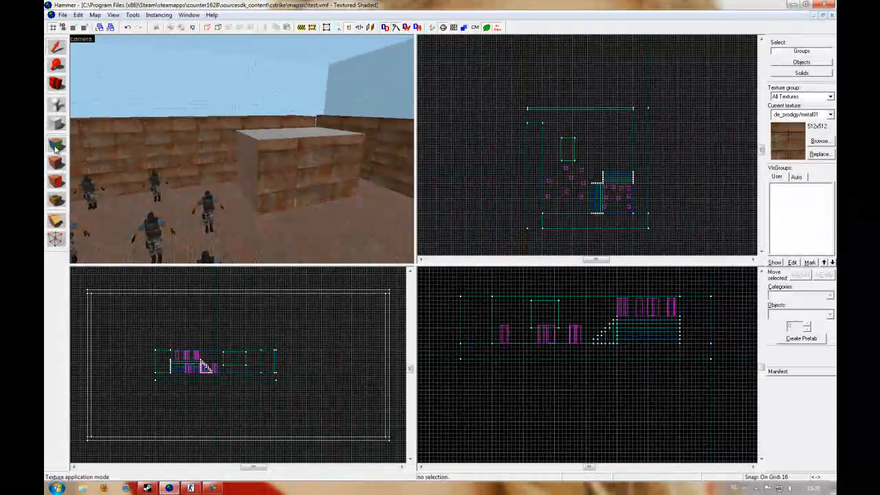
pyautogui.click(57, 145)
pyautogui.click(303, 176)
pyautogui.moveTo(413, 159); pyautogui.dragTo(469, 145)
# - Try larger and smaller texture scales on the selected face, ending at 0.15 in both X and Y
pyautogui.click(433, 179)
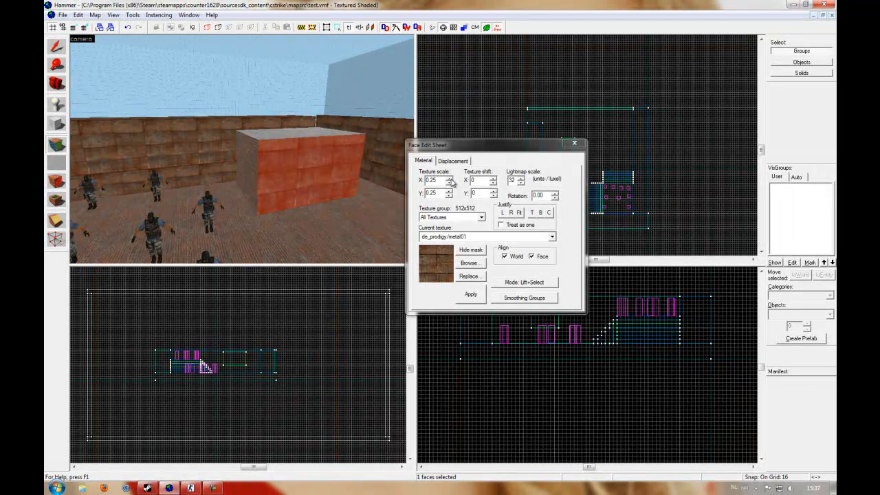
pyautogui.click(451, 181)
pyautogui.click(449, 192)
pyautogui.click(450, 180)
pyautogui.click(450, 192)
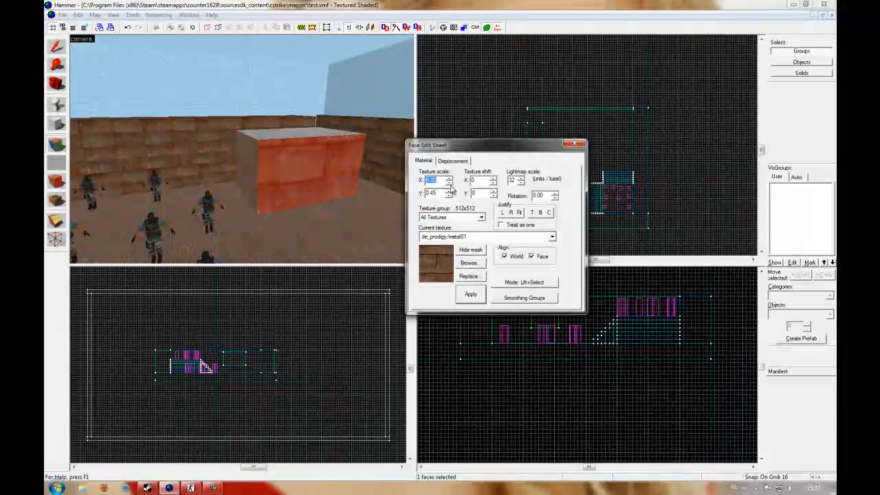
pyautogui.click(449, 196)
pyautogui.click(449, 195)
pyautogui.click(449, 195)
pyautogui.click(465, 292)
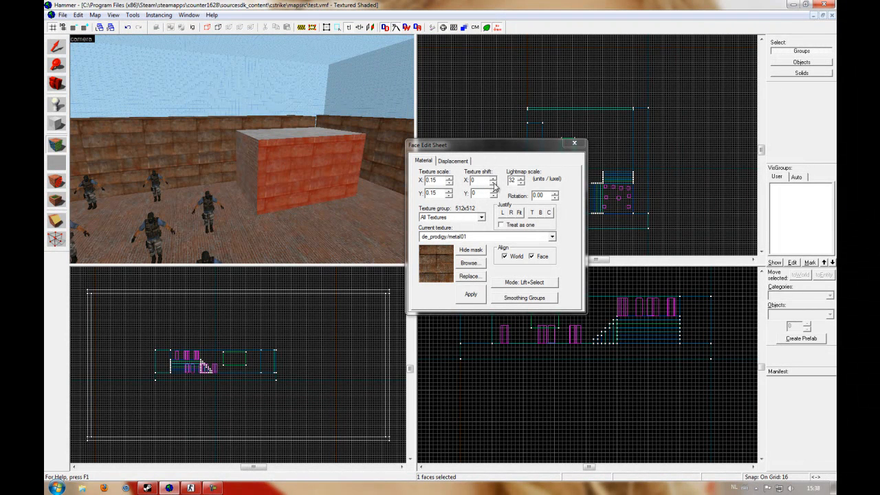
# - Try shifting the selected face's texture along X, and reset the X shift to 0
pyautogui.click(493, 180)
pyautogui.click(493, 178)
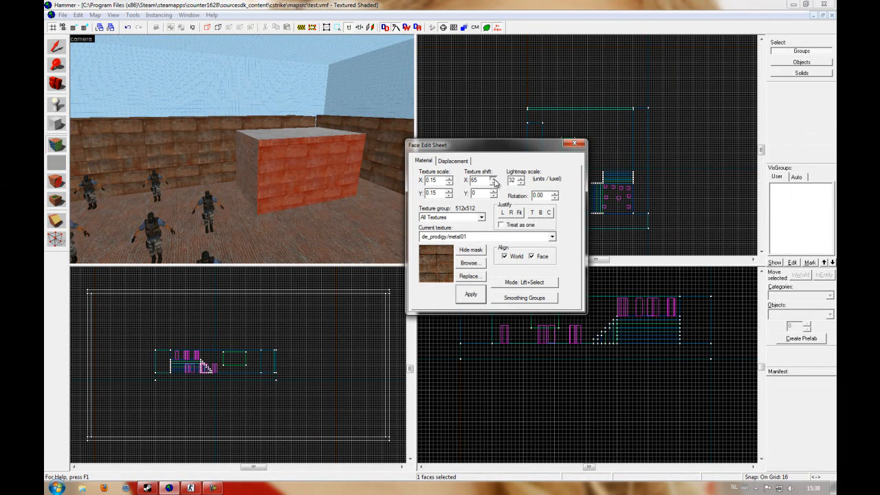
pyautogui.moveTo(493, 178); pyautogui.dragTo(493, 179)
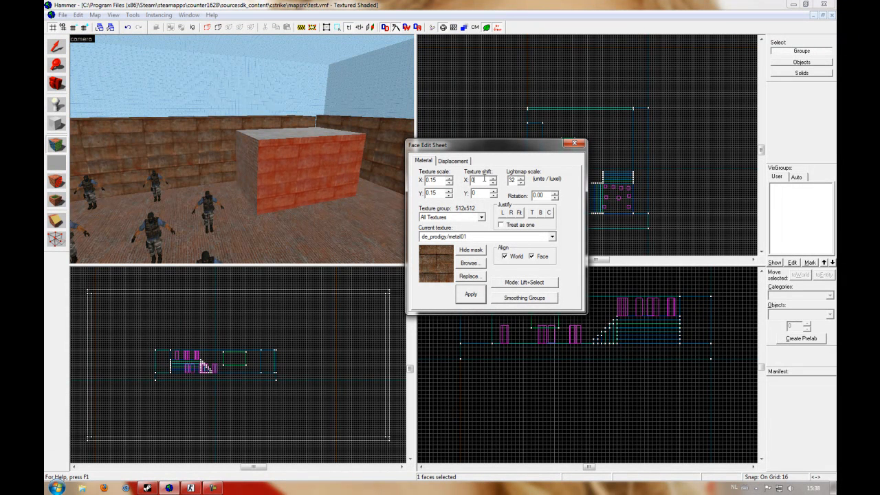
pyautogui.click(473, 294)
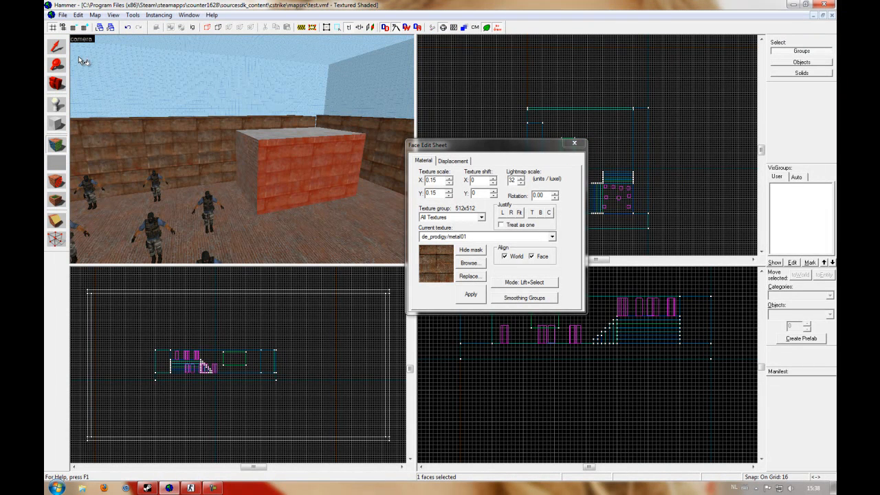
# - Try rotating the texture on the selected face, reset the rotation to 0 and fit the texture to the face
pyautogui.click(555, 195)
pyautogui.moveTo(554, 195); pyautogui.dragTo(555, 195)
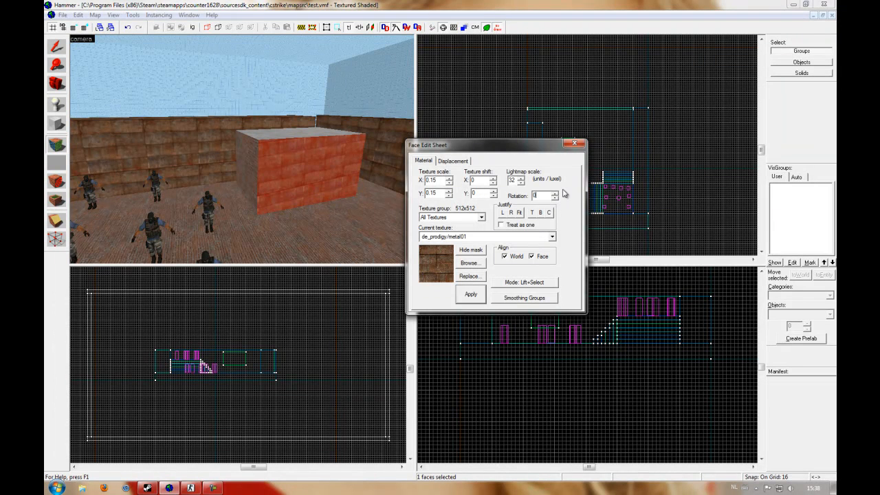
pyautogui.click(473, 293)
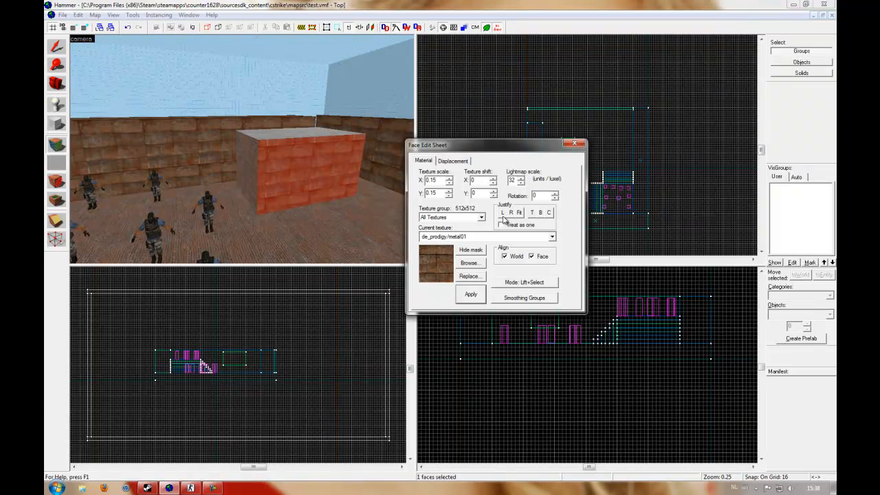
pyautogui.click(519, 214)
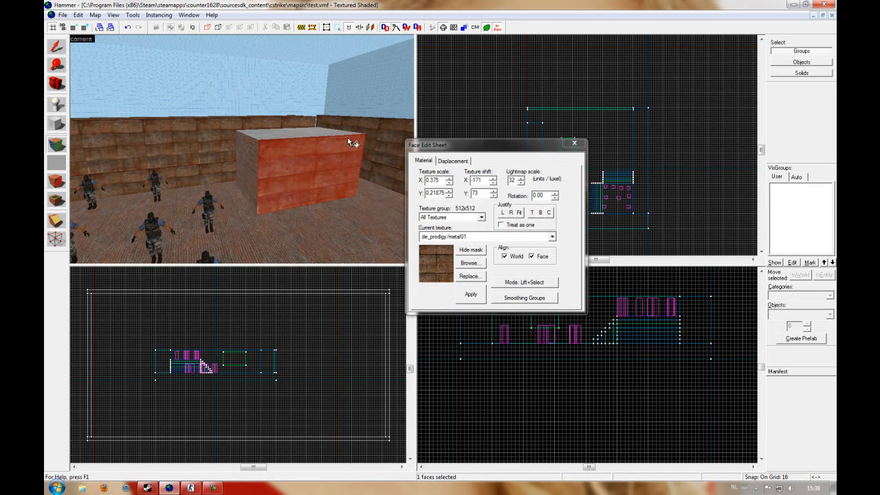
# - Set the selected face's texture scale to 0.25 in X and Y, reset its texture shift and close the Face Edit Sheet
pyautogui.click(443, 181)
pyautogui.click(445, 181)
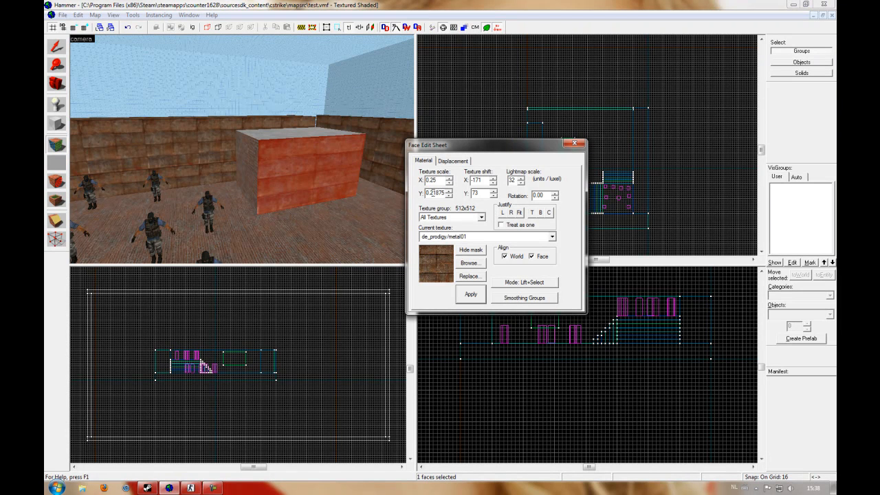
pyautogui.click(471, 294)
pyautogui.doubleClick(481, 180)
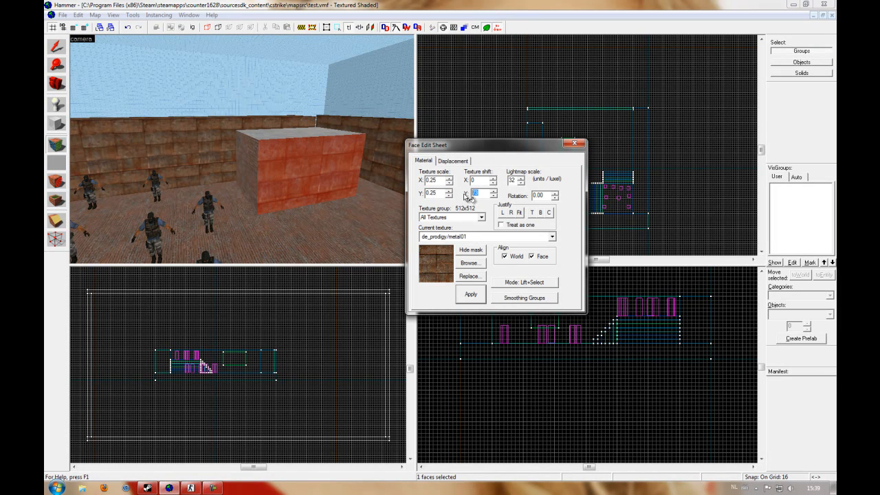
pyautogui.click(474, 295)
pyautogui.click(574, 144)
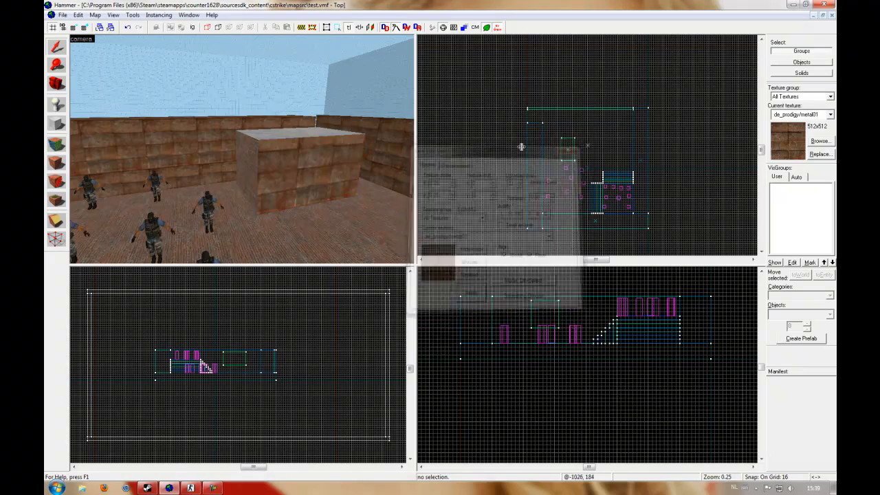
# - Shrink the platform block at the top of the stairs to a centred 224 by 224 footprint and raise its underside to leave 16 units of height
pyautogui.press('z')
pyautogui.press('w')
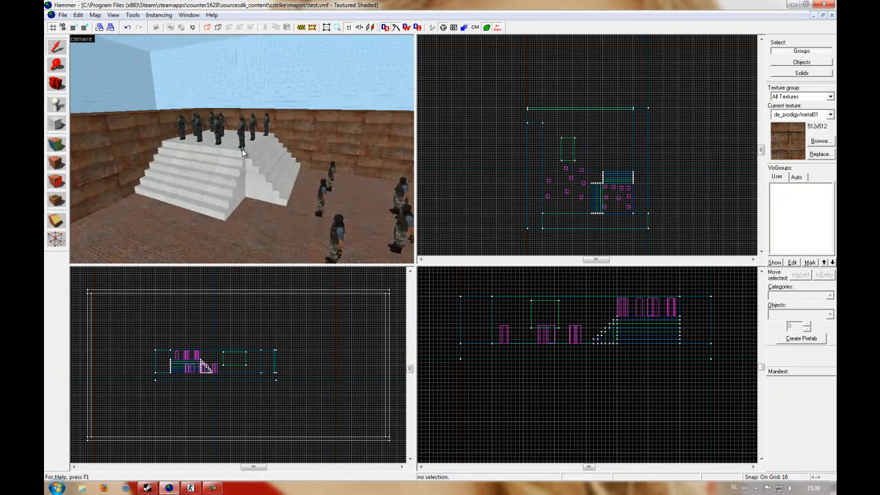
pyautogui.click(241, 151)
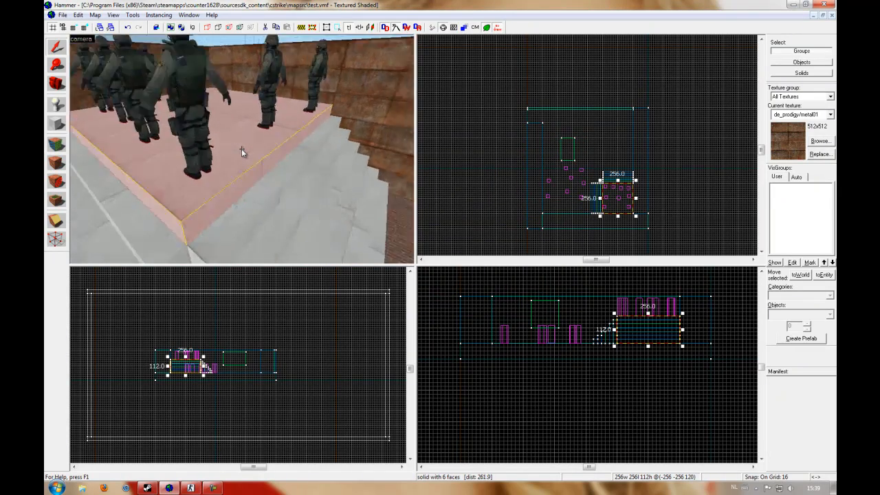
pyautogui.press('a')
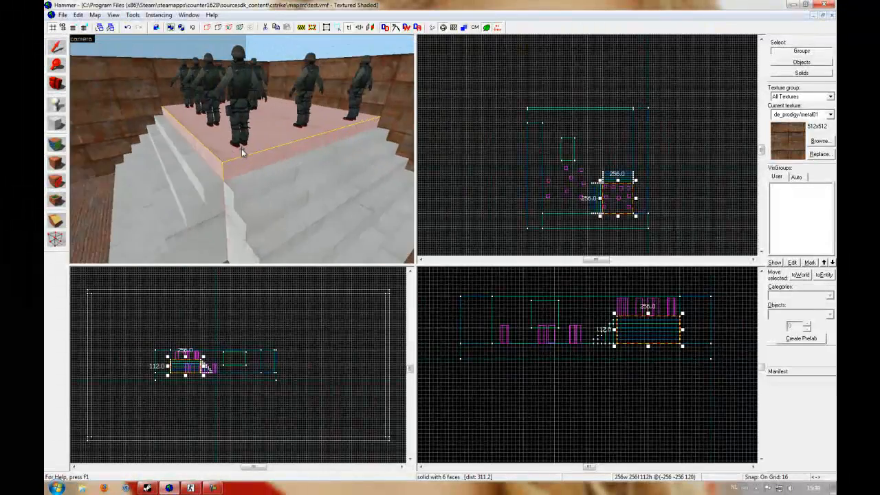
pyautogui.press('w')
pyautogui.press('s')
pyautogui.press('z')
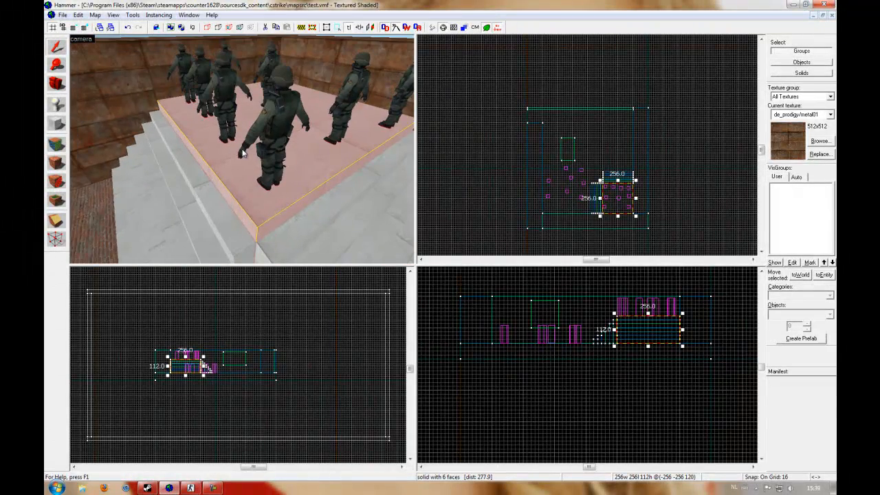
pyautogui.scroll(10, 614, 191)
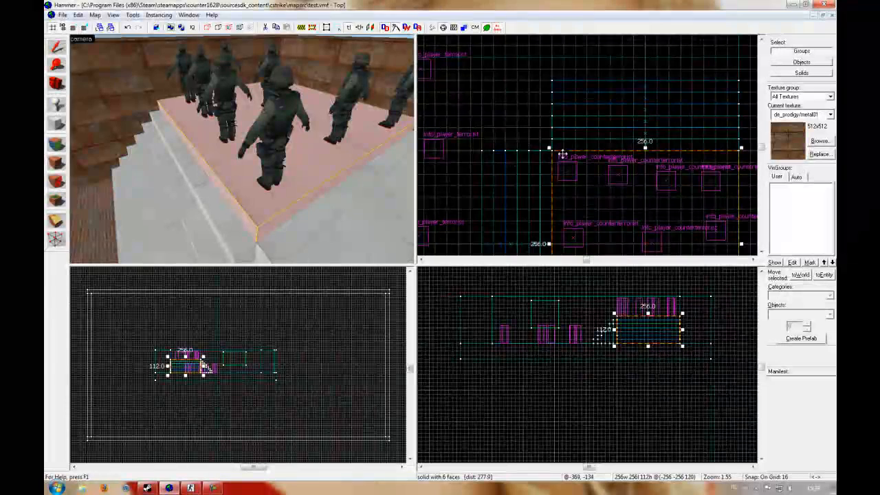
pyautogui.moveTo(549, 148); pyautogui.dragTo(561, 160)
pyautogui.press('Down')
pyautogui.press('Down')
pyautogui.moveTo(737, 233); pyautogui.dragTo(728, 220)
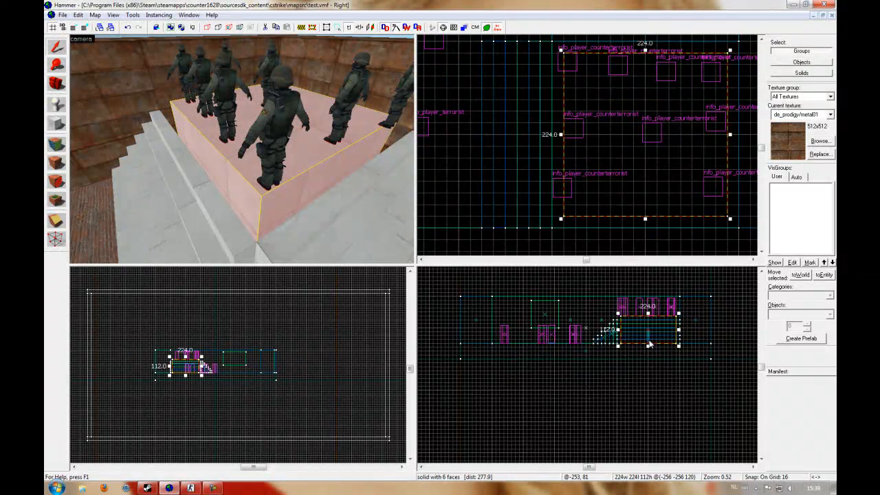
pyautogui.moveTo(647, 346); pyautogui.dragTo(647, 324)
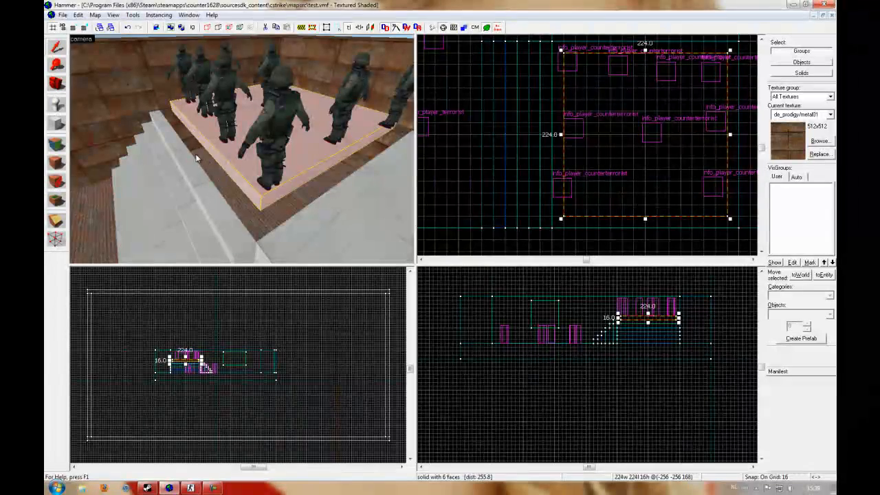
# - Browse the metal textures and choose metal/metal_protectivefence_01b as the current texture
pyautogui.click(819, 141)
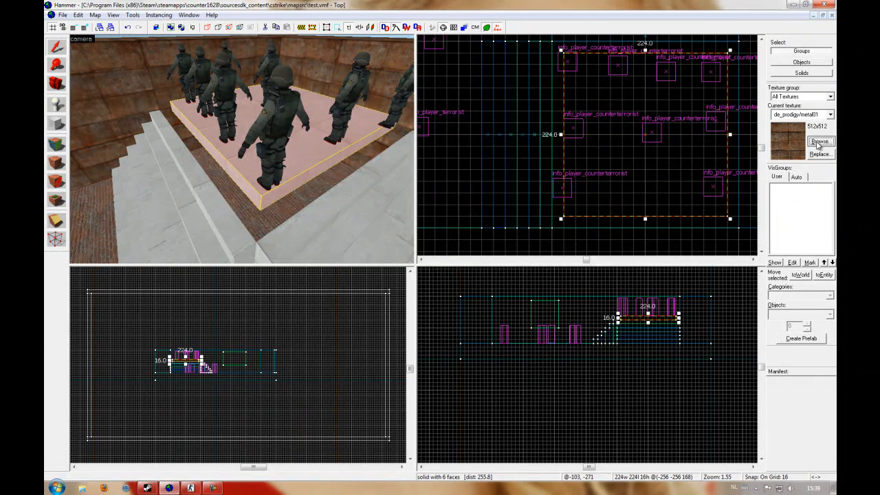
pyautogui.click(410, 189)
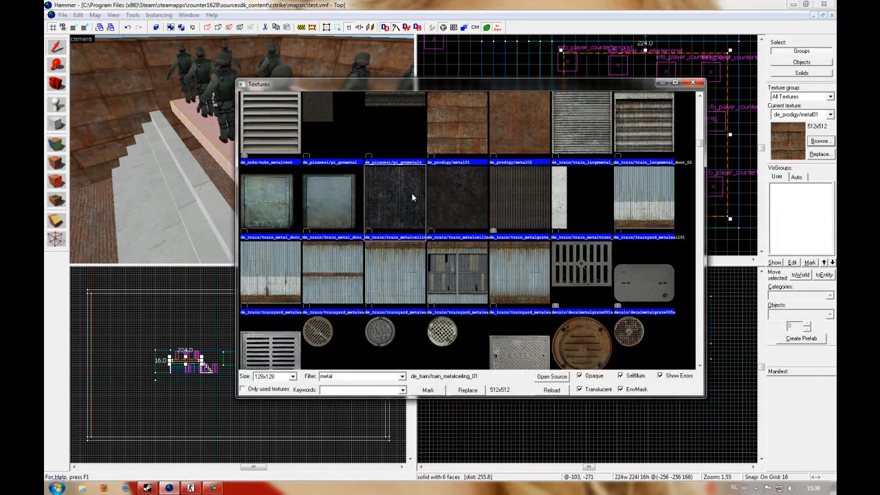
pyautogui.scroll(6, 410, 189)
pyautogui.scroll(1, 502, 249)
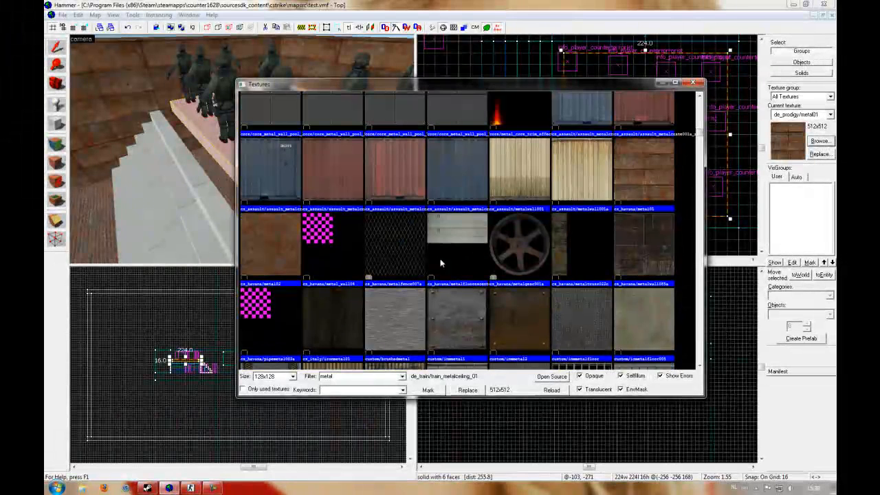
pyautogui.click(403, 251)
pyautogui.scroll(1, 437, 249)
pyautogui.scroll(-4, 436, 249)
pyautogui.scroll(-10, 436, 250)
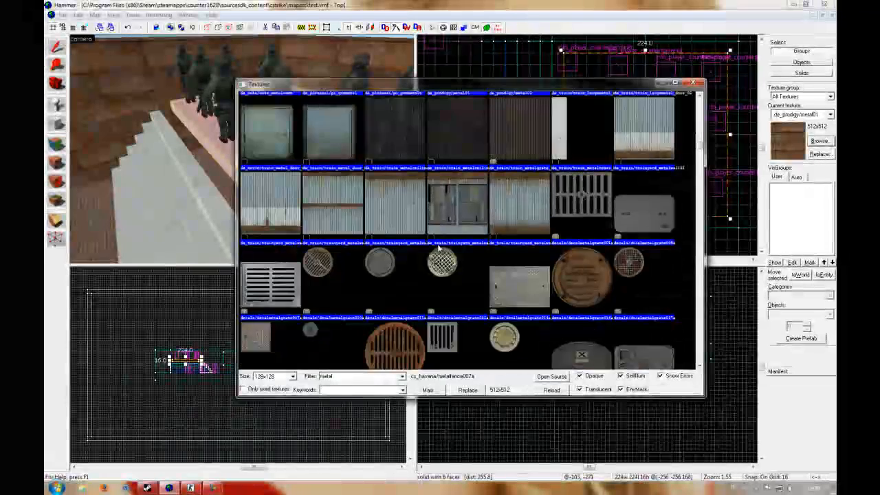
pyautogui.scroll(-3, 445, 224)
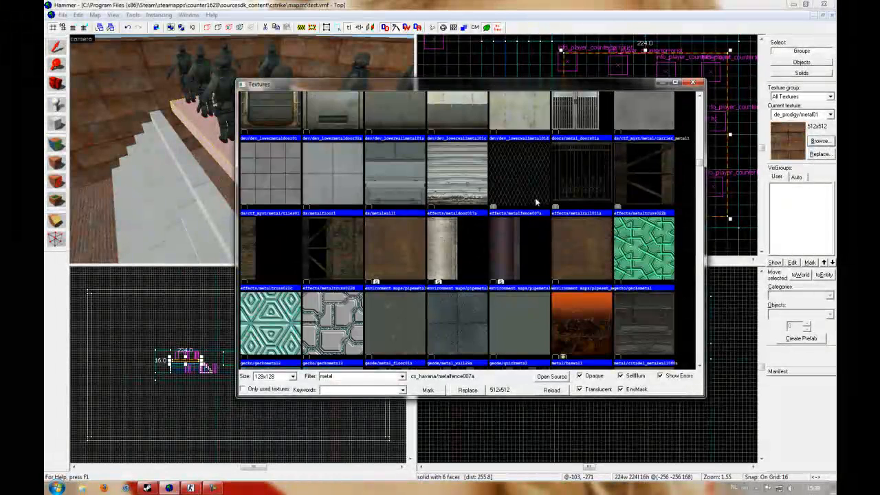
pyautogui.click(530, 181)
pyautogui.scroll(-8, 530, 180)
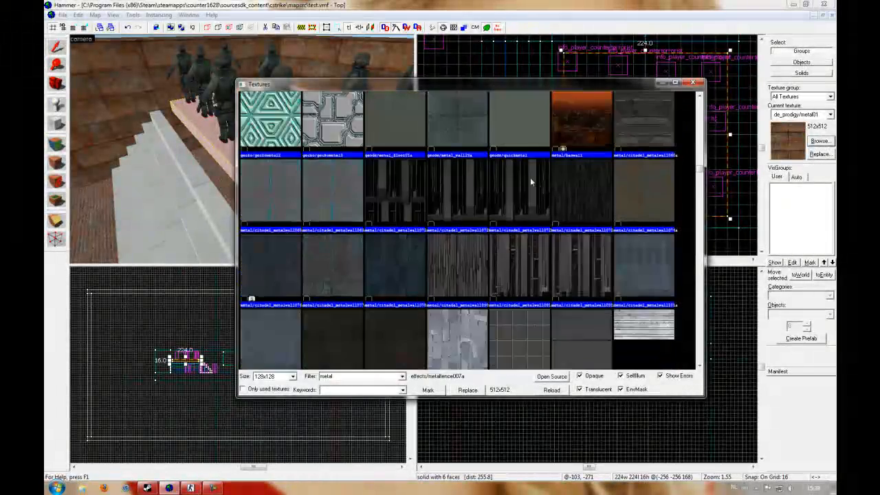
pyautogui.scroll(-2, 530, 181)
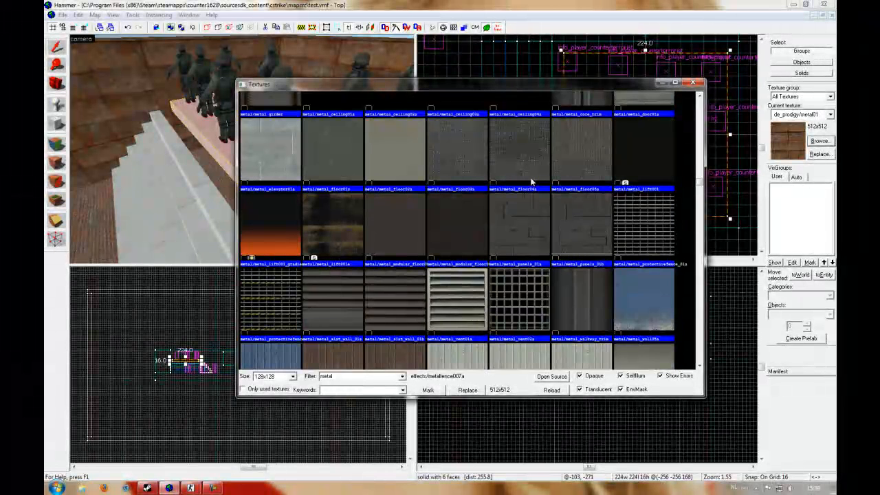
pyautogui.scroll(-1, 531, 182)
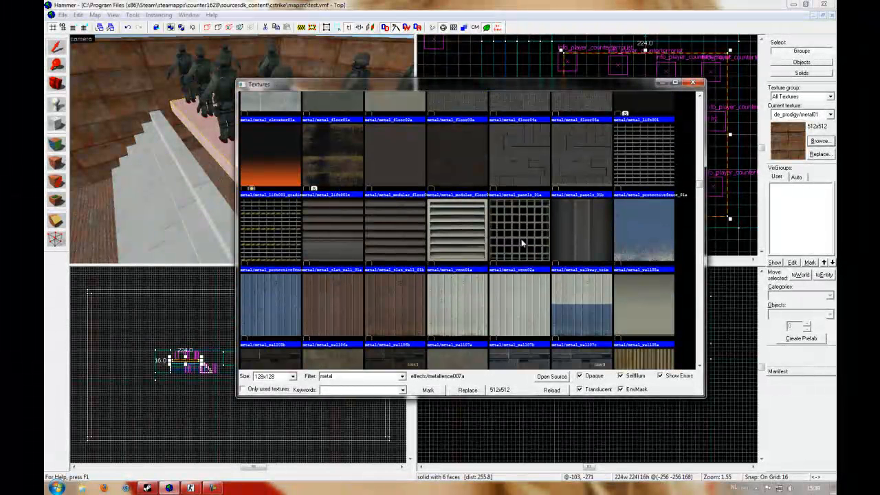
pyautogui.click(269, 235)
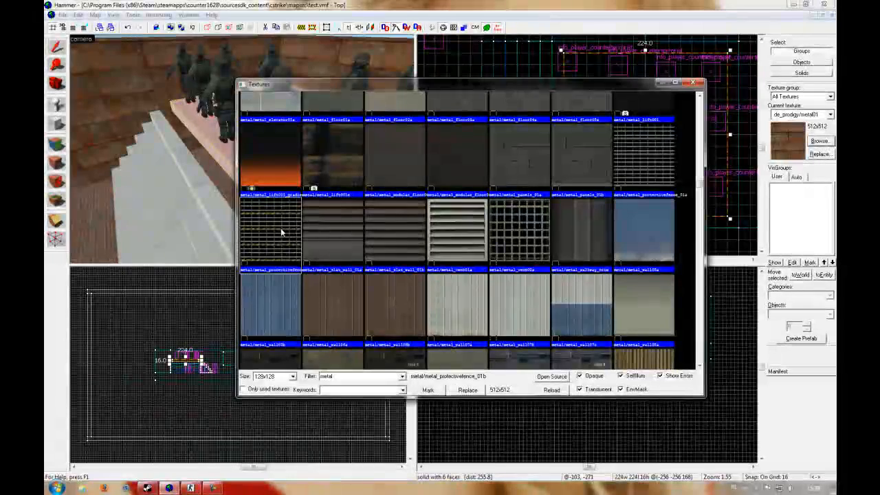
pyautogui.doubleClick(281, 232)
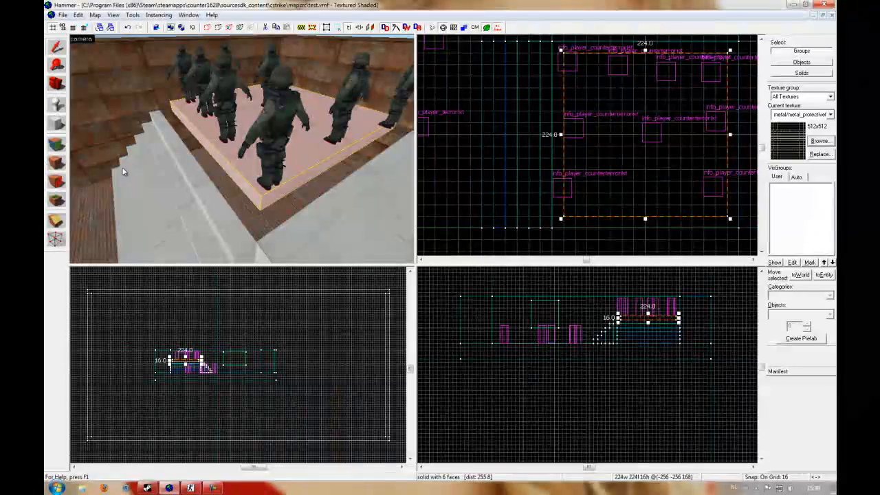
# - Apply the protective fence texture to the selected platform block, clear the selection and check the grating up close
pyautogui.click(57, 165)
pyautogui.press('Escape')
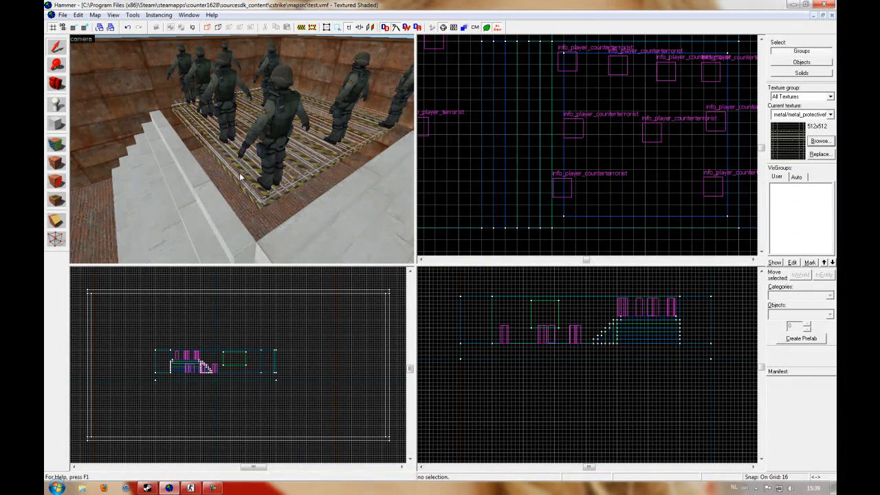
pyautogui.press('w')
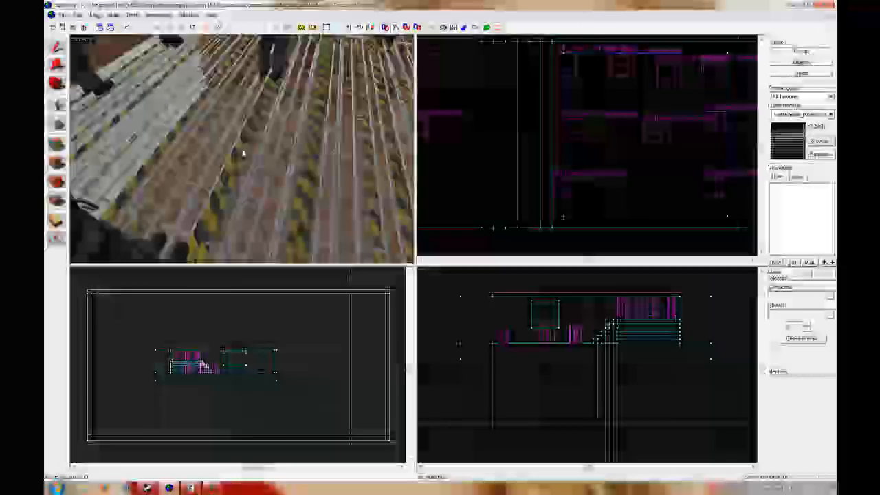
pyautogui.press('s')
pyautogui.press('w')
pyautogui.press('s')
pyautogui.press('z')
# - Frame the platform grating with four border blocks 16 units wide and high, starting with a 256-unit-long block beside the stairs
pyautogui.click(57, 124)
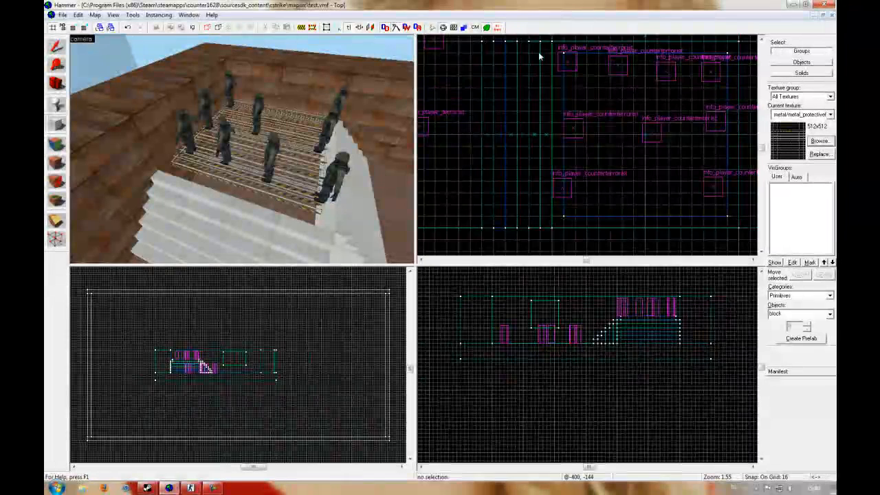
pyautogui.moveTo(552, 45); pyautogui.dragTo(562, 227)
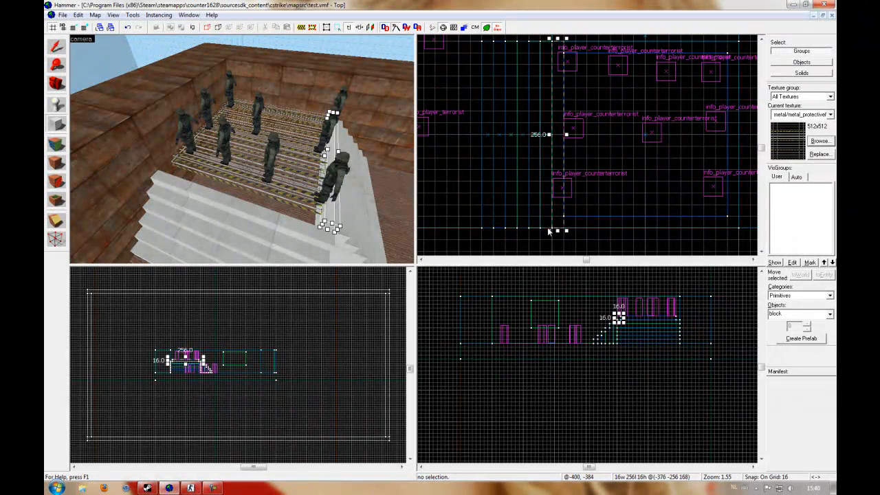
pyautogui.press('z')
pyautogui.press('w')
pyautogui.press('w')
pyautogui.press('z')
pyautogui.scroll(10, 538, 312)
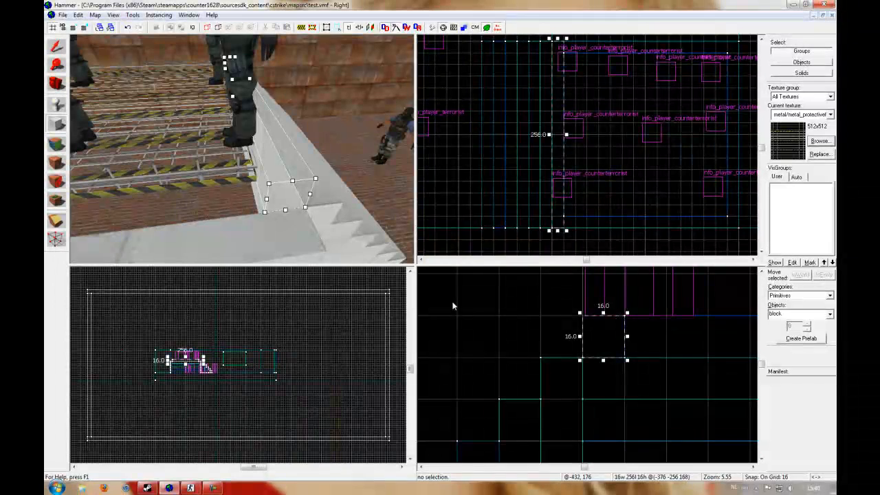
pyautogui.click(249, 174)
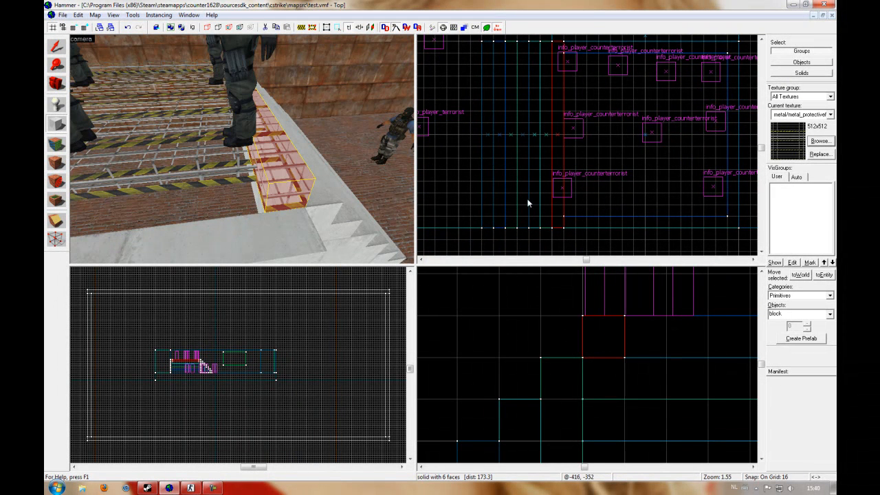
pyautogui.moveTo(562, 216)
pyautogui.mouseDown()
pyautogui.moveTo(737, 225)
pyautogui.moveTo(724, 41)
pyautogui.moveTo(563, 54)
pyautogui.mouseUp()
pyautogui.press('Return')
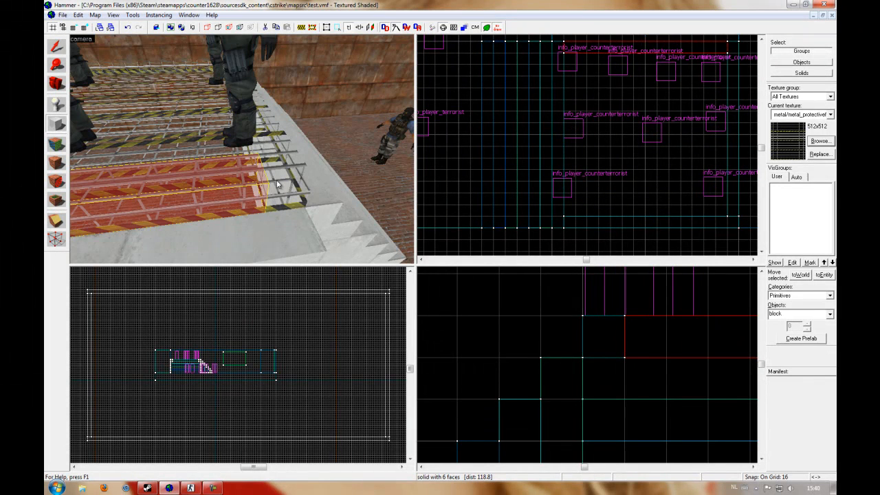
# - Select all four border blocks around the platform grating together
pyautogui.click(58, 48)
pyautogui.press('z')
pyautogui.press('s')
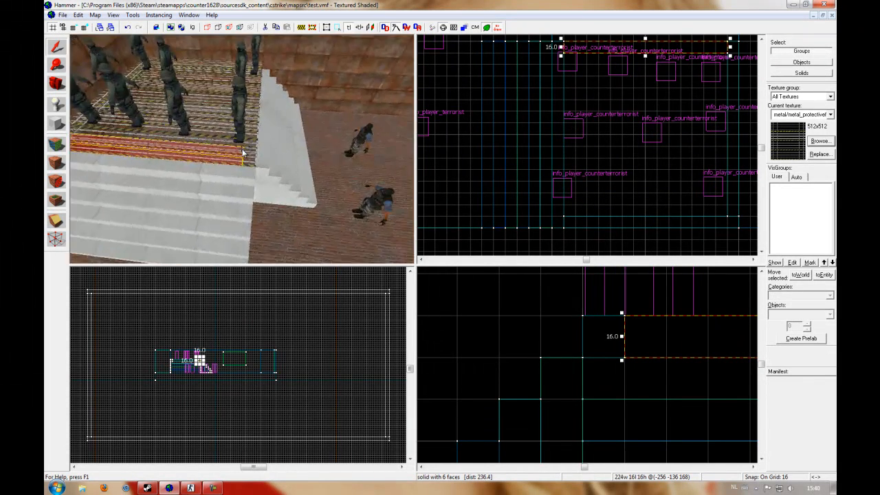
pyautogui.keyDown('ctrl'); pyautogui.click(243, 150); pyautogui.keyUp('ctrl')
pyautogui.press('w')
pyautogui.keyDown('ctrl'); pyautogui.click(243, 150); pyautogui.keyUp('ctrl')
pyautogui.press('w')
pyautogui.keyDown('ctrl'); pyautogui.click(242, 152); pyautogui.keyUp('ctrl')
pyautogui.press('s')
pyautogui.press('z')
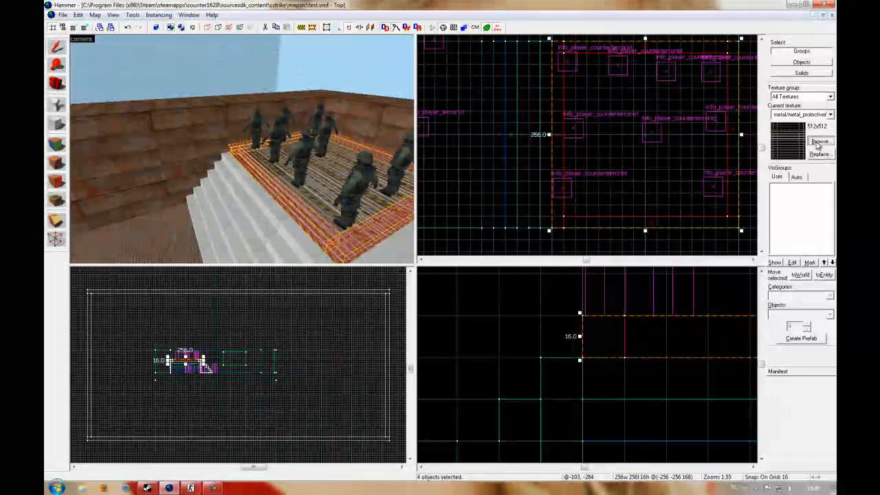
# - Choose the metal/metal_floor04a texture, apply it to the selected border blocks and clear the selection
pyautogui.click(818, 141)
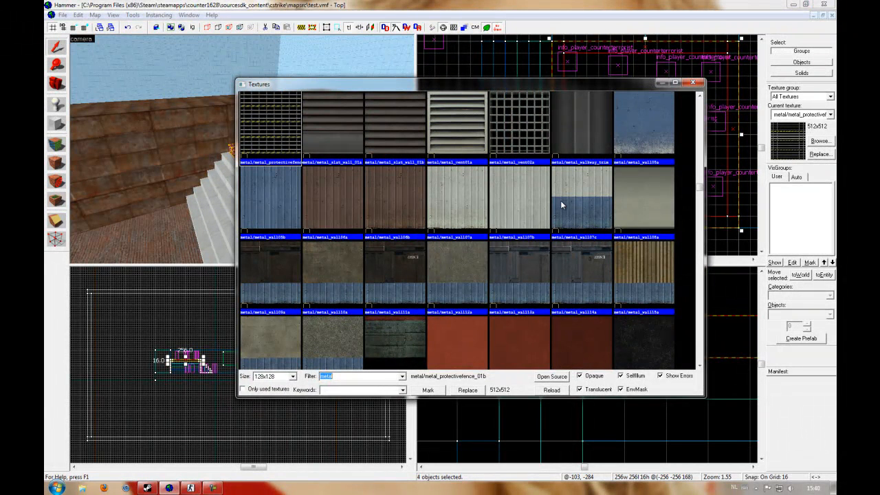
pyautogui.click(577, 134)
pyautogui.scroll(3, 583, 180)
pyautogui.scroll(3, 592, 239)
pyautogui.scroll(-1, 555, 307)
pyautogui.click(532, 321)
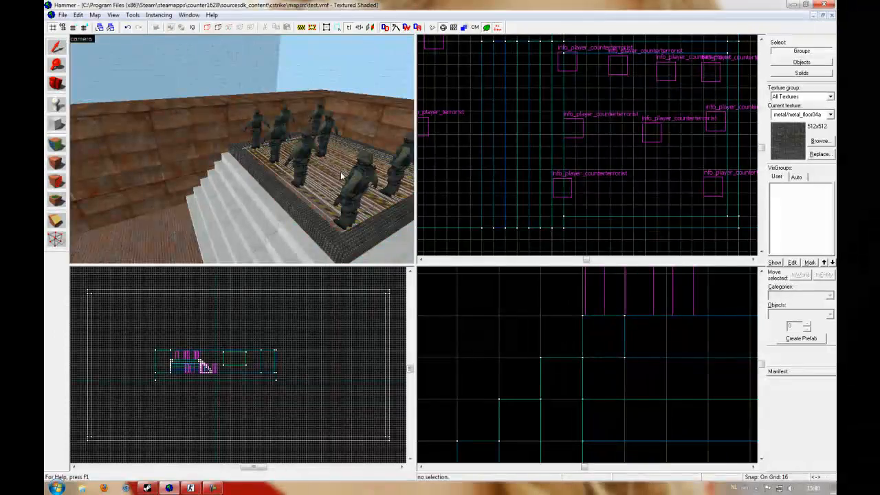
# - Examine the see-through grating and its textured border from above, from below and from around the platform
pyautogui.press('z')
pyautogui.press('w')
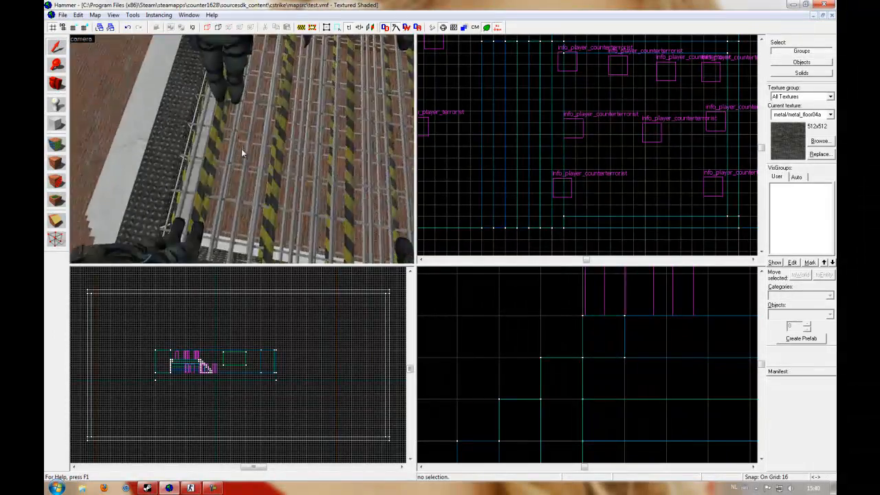
pyautogui.press('w')
pyautogui.press('w')
pyautogui.press('s')
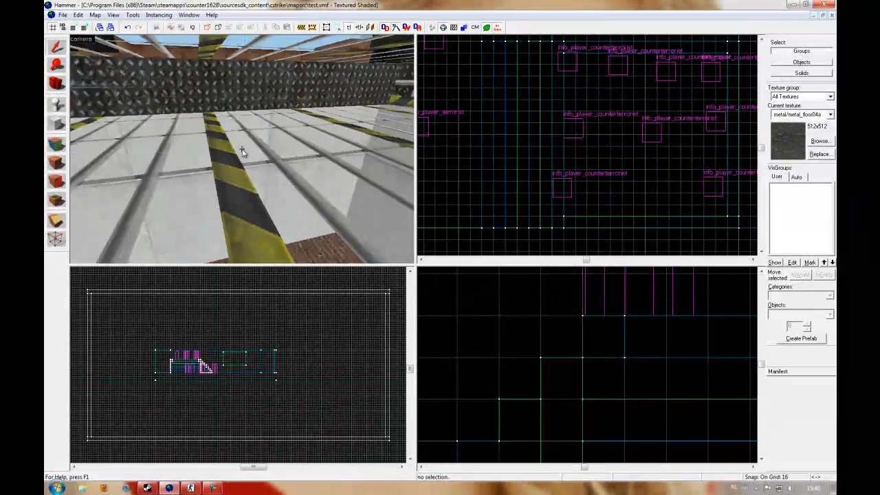
pyautogui.press('s')
pyautogui.press('w')
pyautogui.press('s')
pyautogui.press('w')
pyautogui.press('s')
pyautogui.press('w')
pyautogui.press('w')
pyautogui.press('s')
pyautogui.press('w')
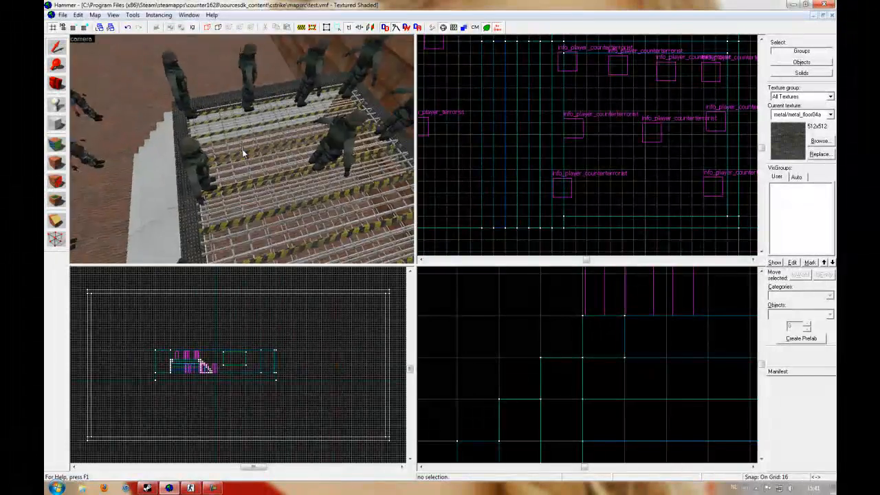
pyautogui.press('s')
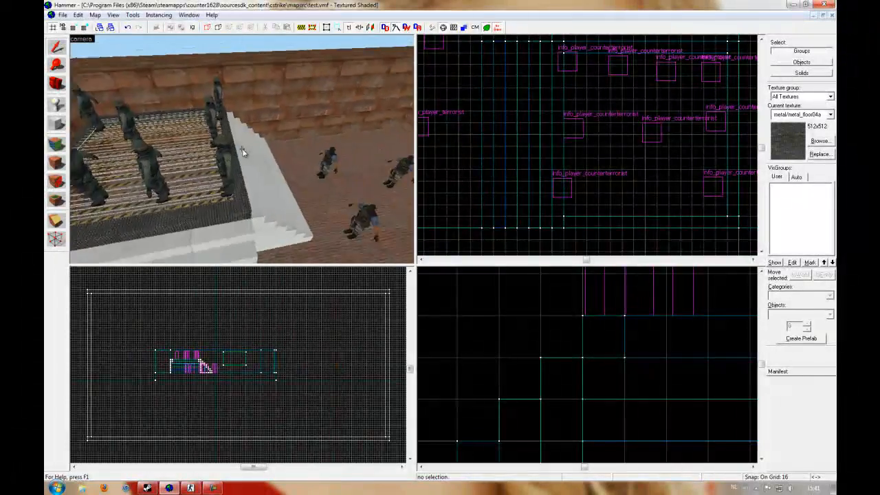
pyautogui.press('s')
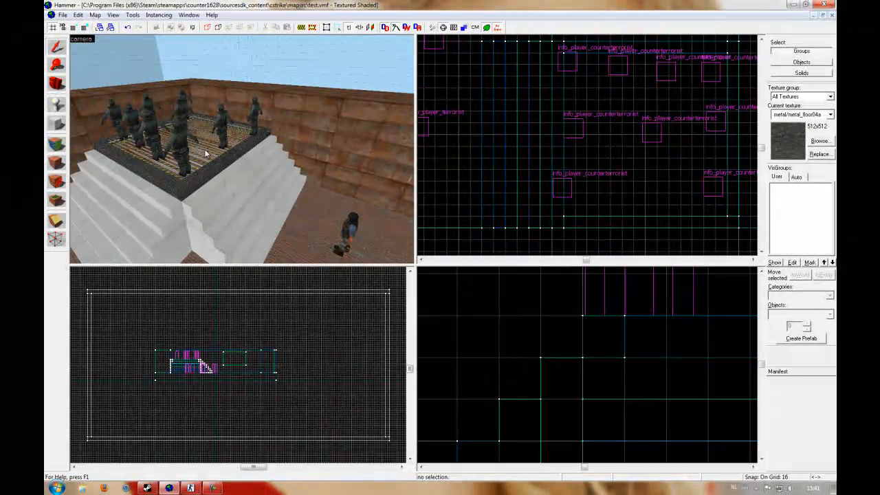
# - Pick up metal/metal_floor04a from a border face in the Face Edit Sheet and paint it onto the treads of both staircases
pyautogui.click(57, 143)
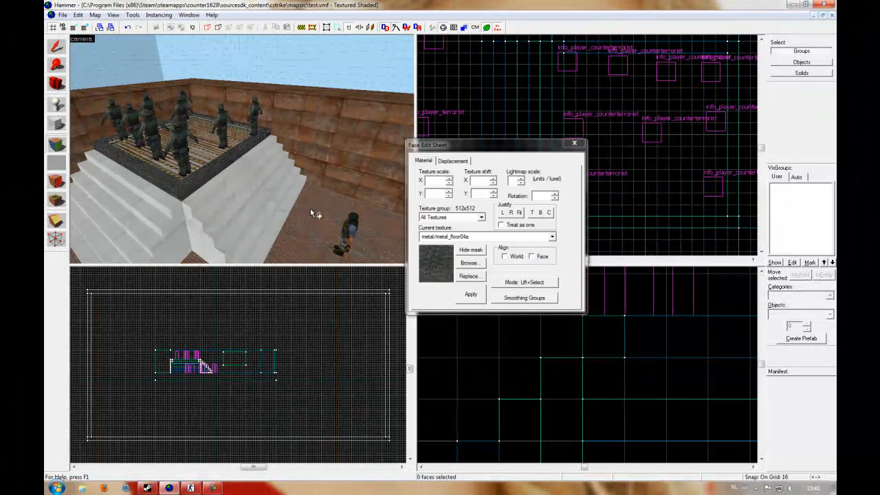
pyautogui.click(209, 182)
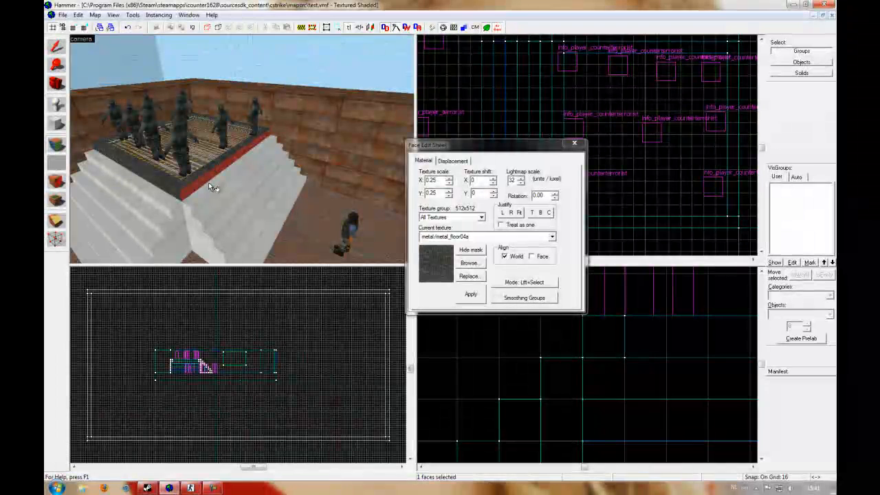
pyautogui.moveTo(151, 214)
pyautogui.mouseDown(button='right')
pyautogui.moveTo(114, 189)
pyautogui.moveTo(96, 234)
pyautogui.moveTo(83, 220)
pyautogui.moveTo(86, 265)
pyautogui.mouseUp(button='right')
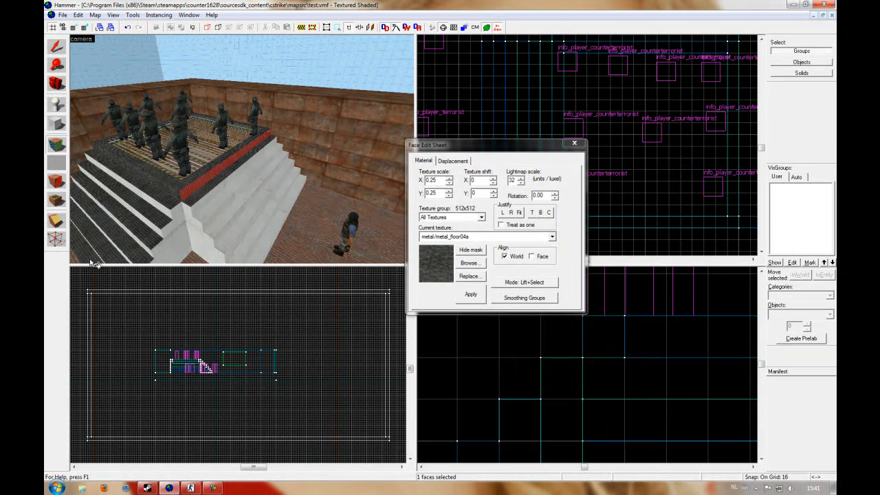
pyautogui.rightClick(223, 191)
pyautogui.rightClick(226, 195)
pyautogui.rightClick(230, 203)
pyautogui.rightClick(249, 223)
pyautogui.rightClick(255, 230)
pyautogui.rightClick(267, 239)
# - Paint the metal/metal_floor04a texture onto the remaining white side faces of the stairs
pyautogui.press('a')
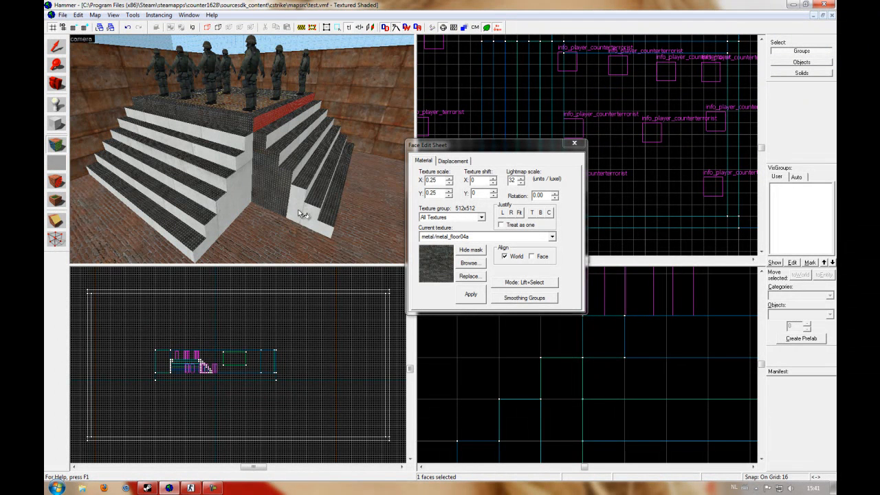
pyautogui.rightClick(249, 175)
pyautogui.rightClick(234, 199)
pyautogui.rightClick(224, 229)
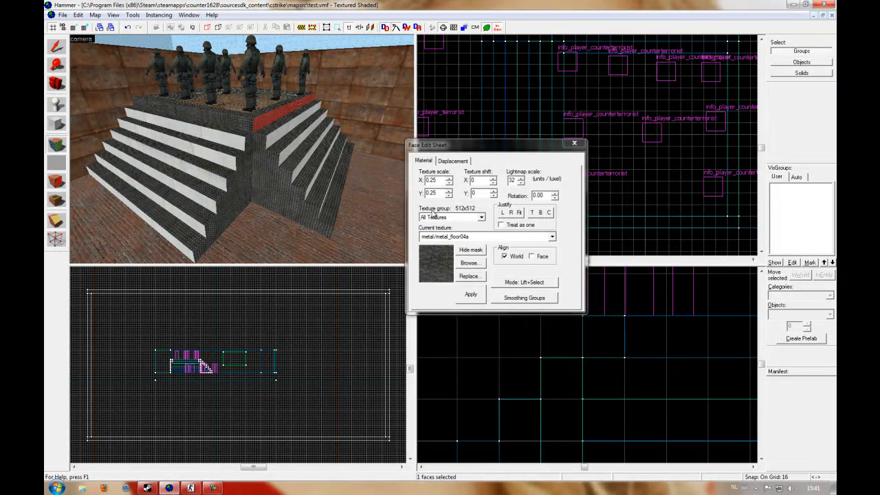
# - Choose metal/citadel_metalwall063a_cheap as the current texture in the Face Edit Sheet for the stair risers
pyautogui.click(469, 263)
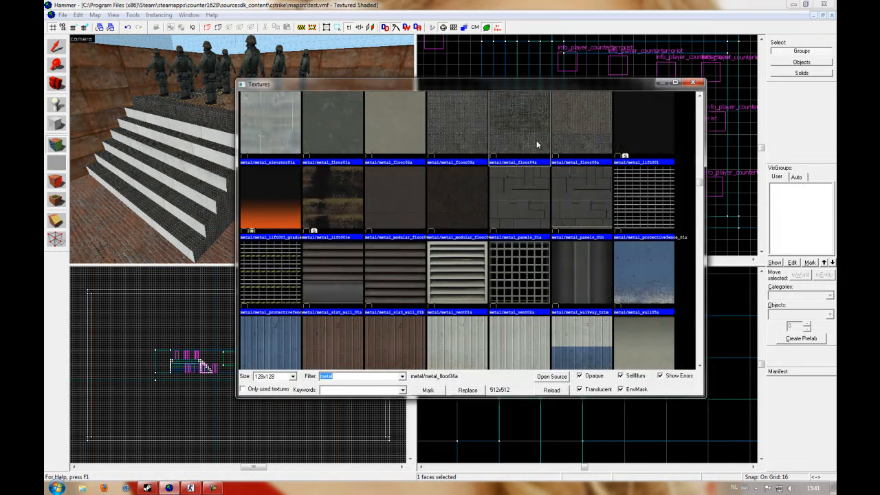
pyautogui.scroll(-10, 530, 141)
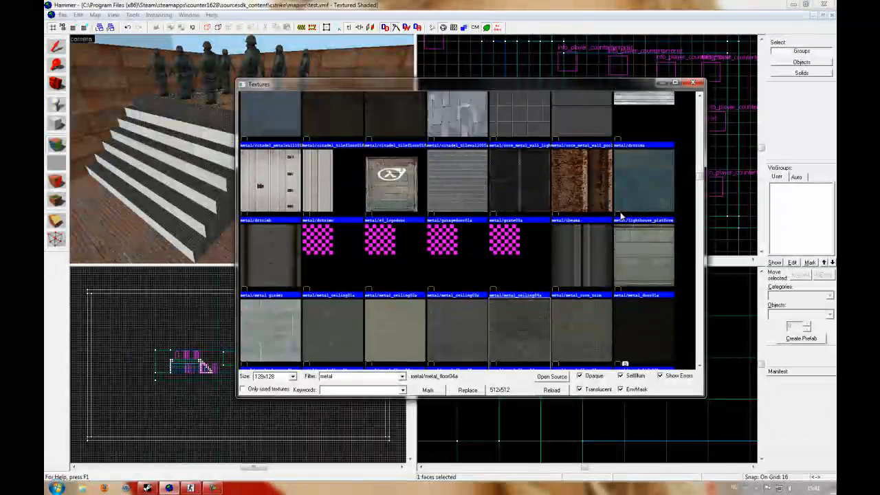
pyautogui.scroll(4, 546, 220)
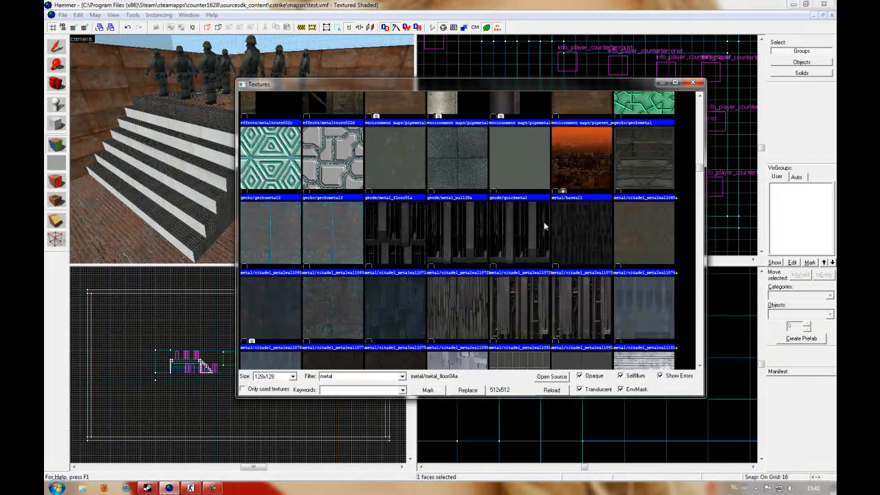
pyautogui.doubleClick(345, 223)
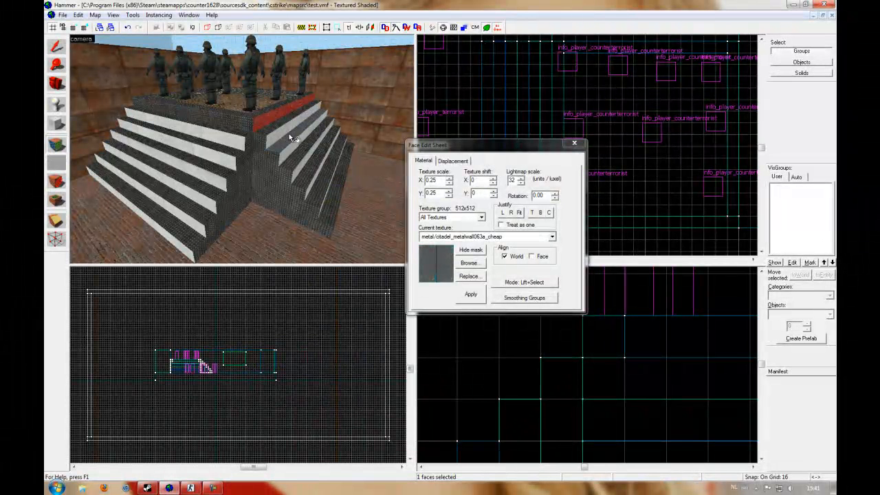
# - Paint the metal/citadel_metalwall063a_cheap texture onto the white risers of the staircase below the selected border face
pyautogui.rightClick(289, 149)
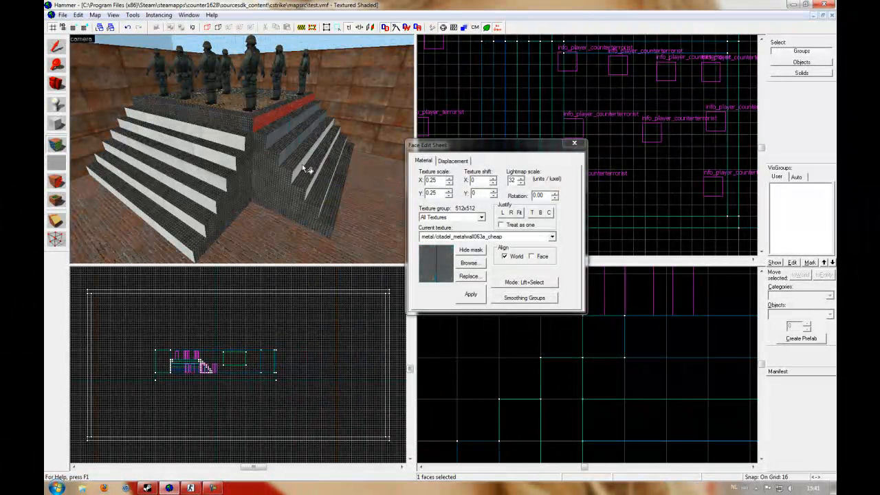
pyautogui.rightClick(300, 165)
pyautogui.press('z')
pyautogui.press('w')
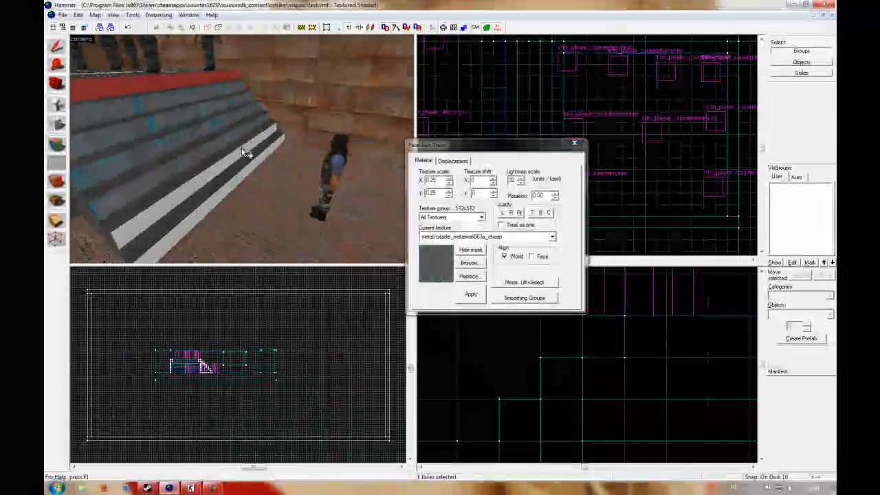
pyautogui.rightClick(242, 149)
# - Paint the same citadel metal wall texture onto all white risers of the second staircase and close the Face Edit Sheet
pyautogui.press('s')
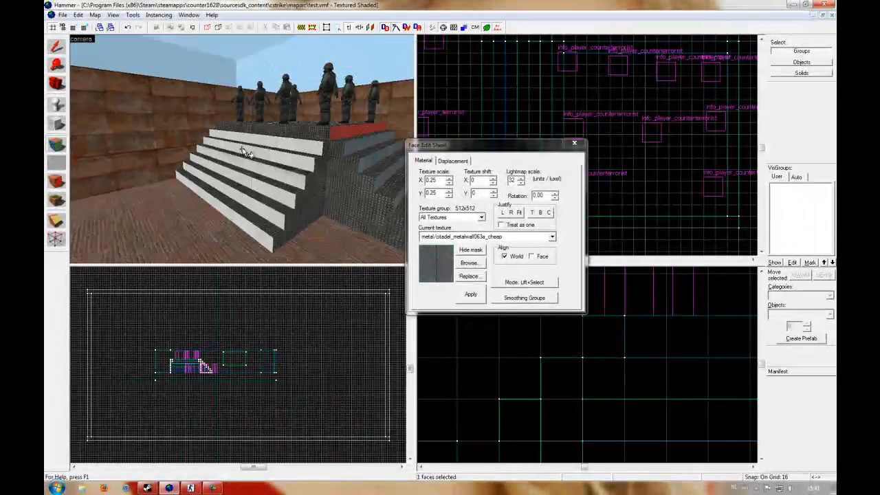
pyautogui.press('w')
pyautogui.rightClick(242, 149)
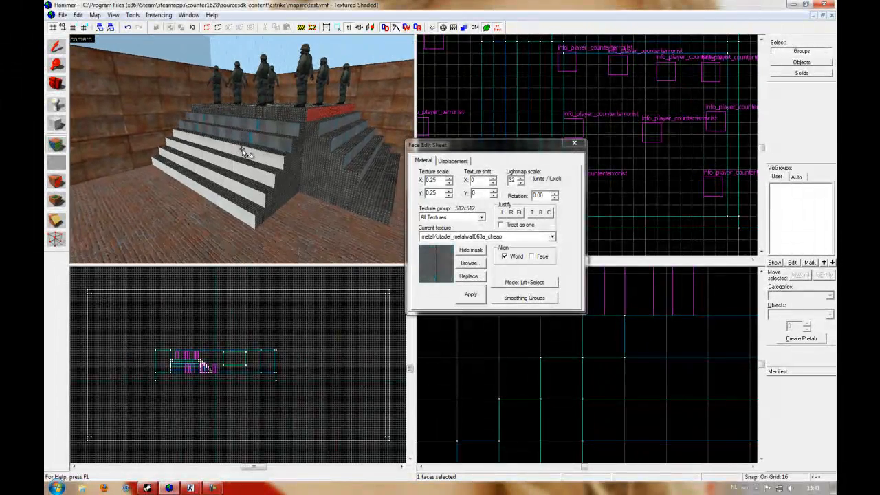
pyautogui.rightClick(242, 149)
pyautogui.press('a')
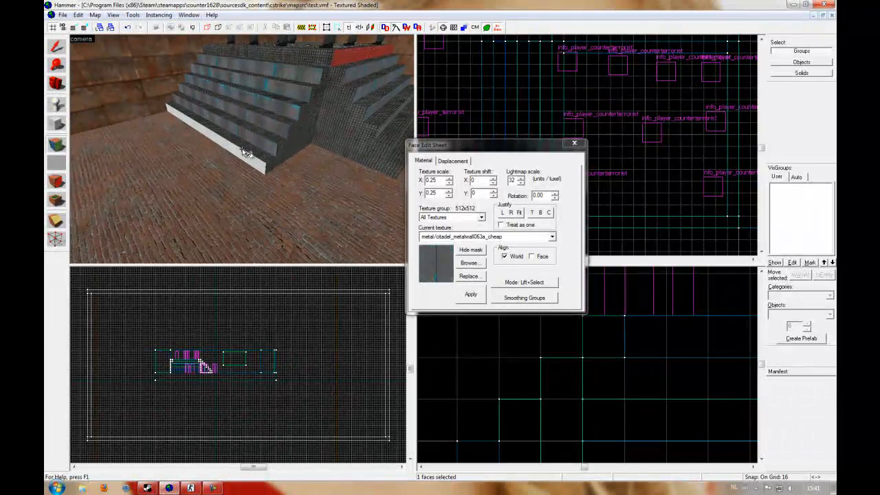
pyautogui.click(575, 144)
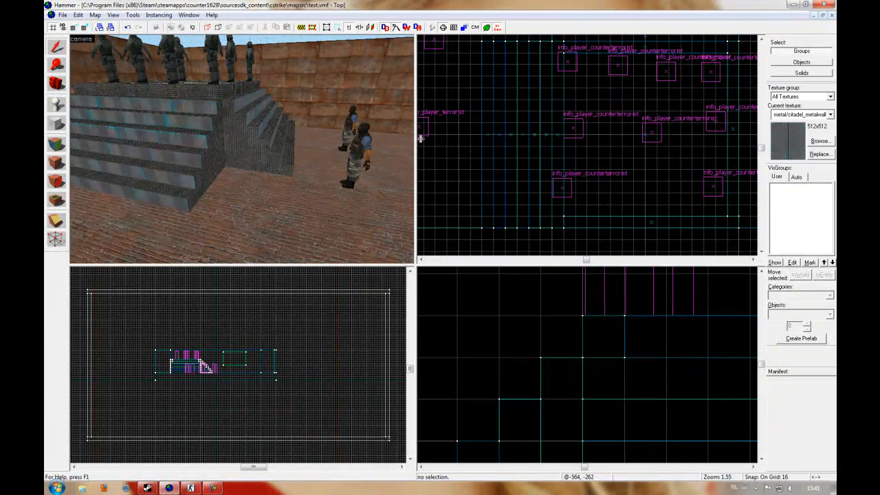
# - Check the textured platform from farther away, run the test map from Hammer and switch to Counter-Strike Source
pyautogui.press('z')
pyautogui.press('w')
pyautogui.press('s')
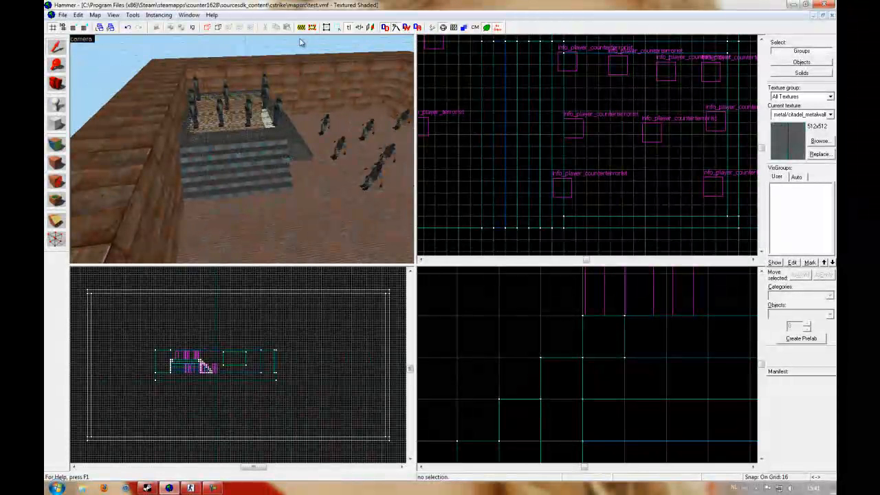
pyautogui.click(432, 29)
pyautogui.click(452, 324)
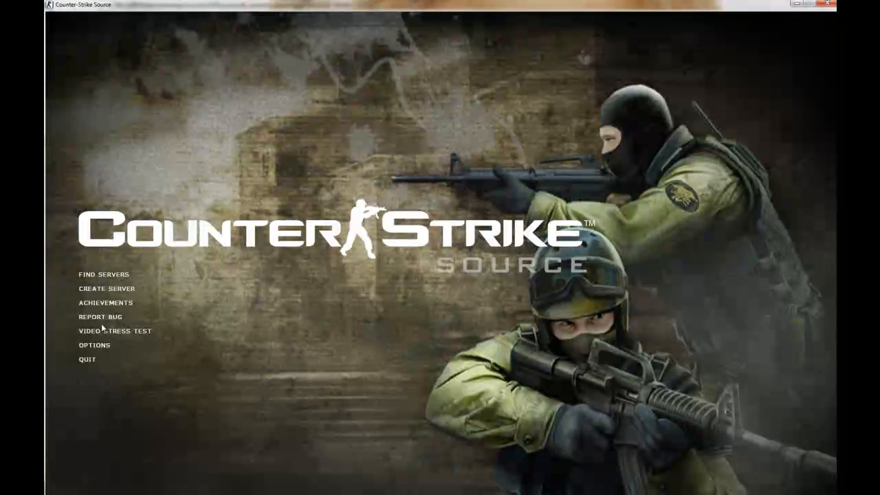
# - Create a server on the TEST map without bots at Normal difficulty and join the Terrorist team
pyautogui.click(120, 288)
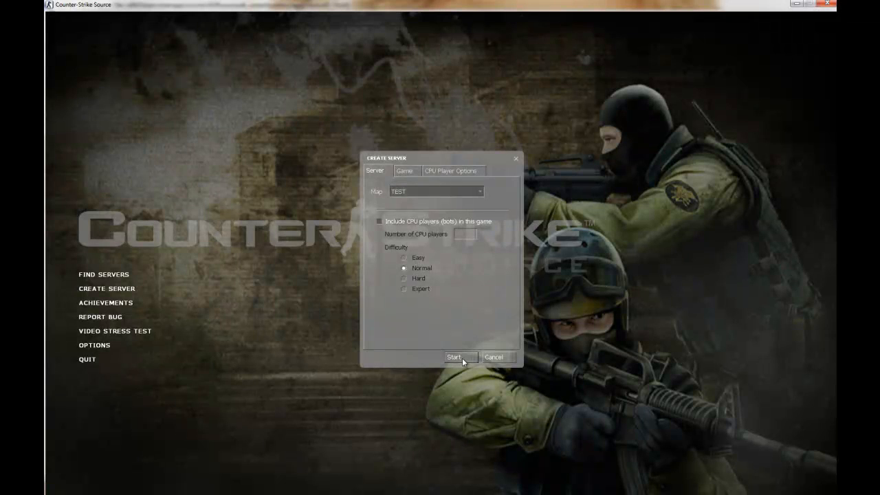
pyautogui.click(456, 358)
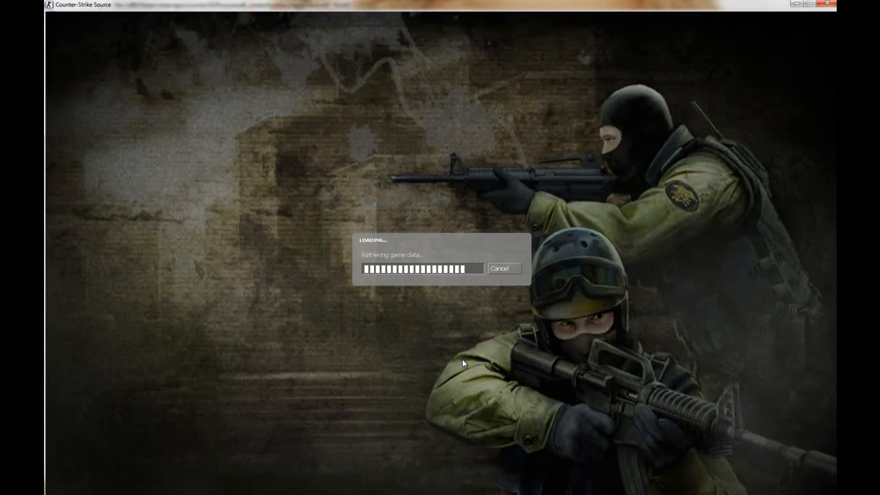
pyautogui.press('1')
pyautogui.press('1')
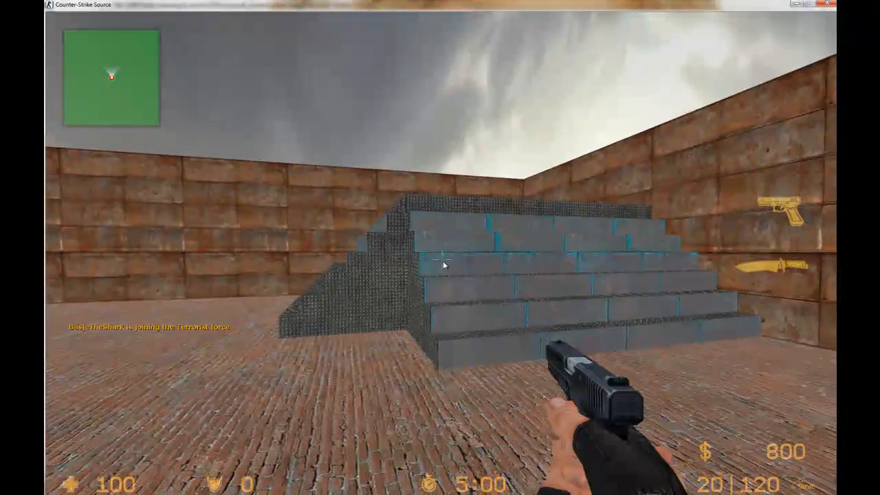
# - Walk up the stairs, across the grated platform and around the arena to examine the textures in the game
pyautogui.press('w')
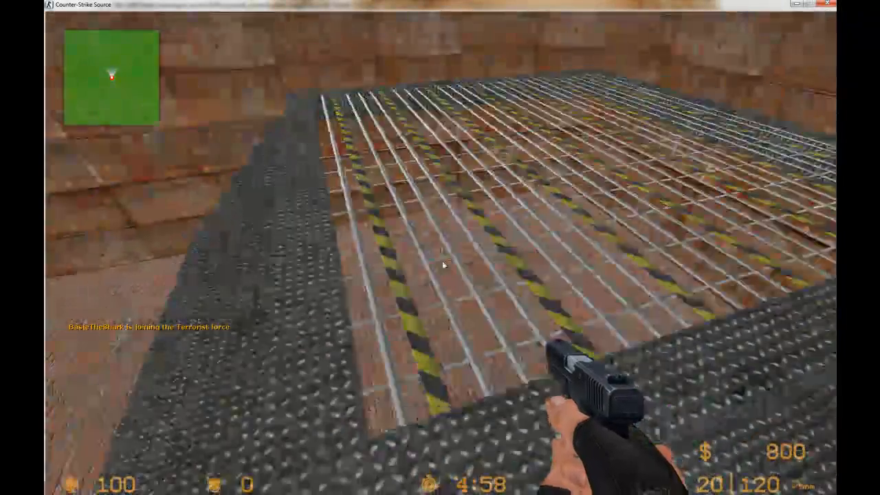
pyautogui.press('w')
pyautogui.press('space')
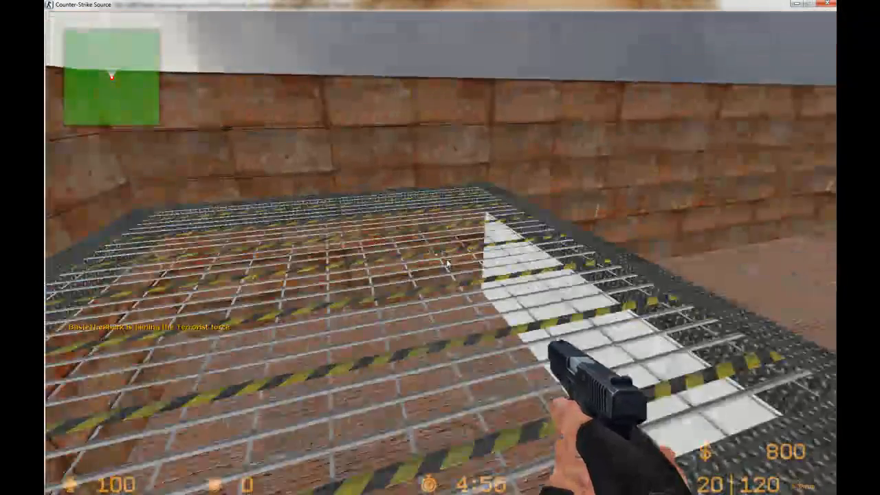
pyautogui.press('d')
pyautogui.press('w')
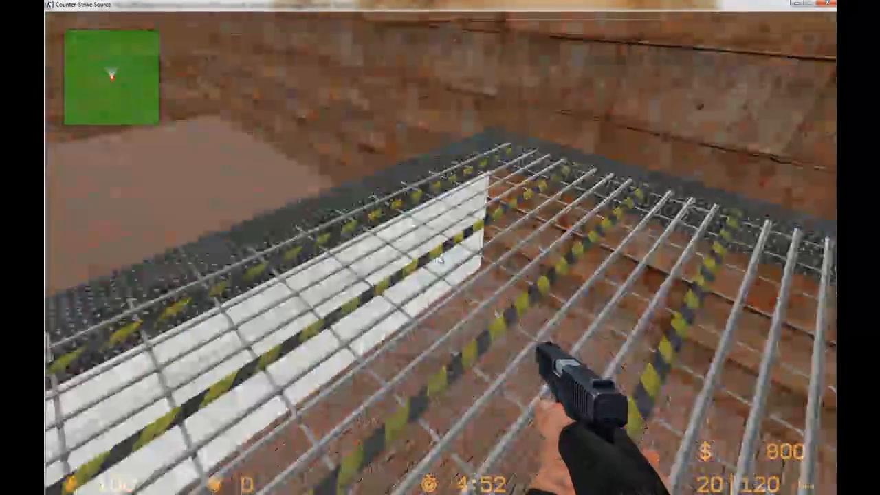
pyautogui.press('w')
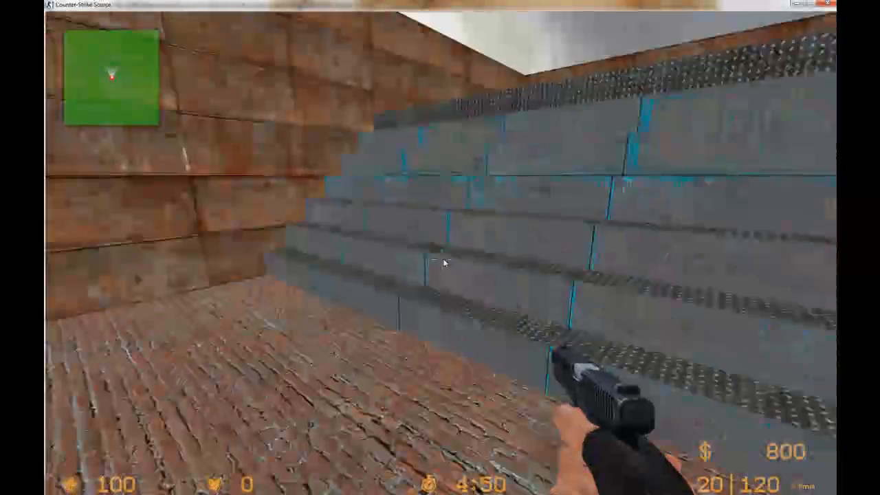
pyautogui.press('d')
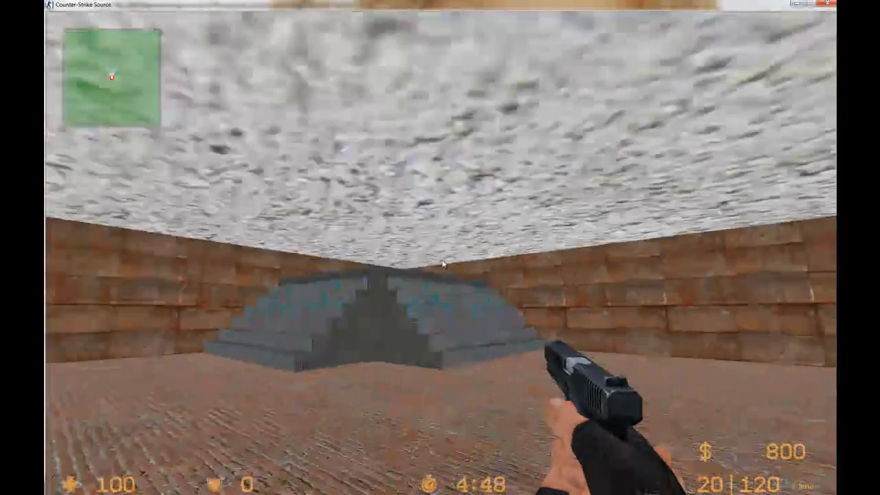
pyautogui.press('s')
pyautogui.press('d')
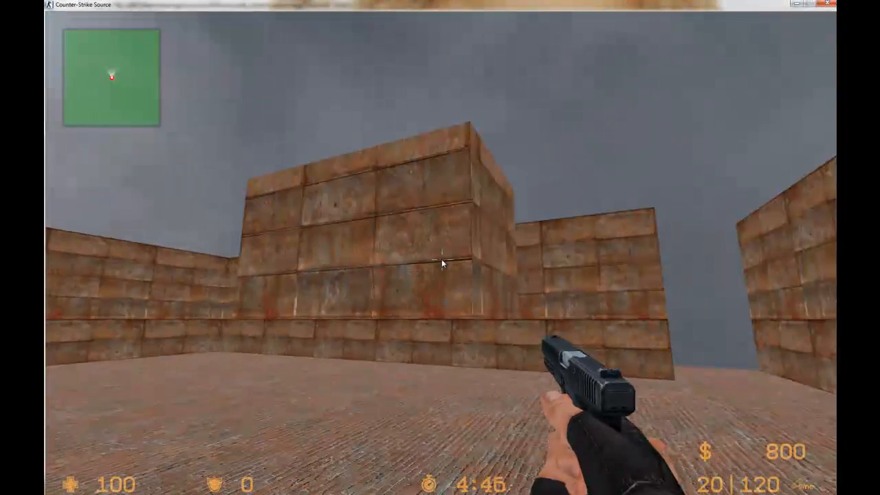
pyautogui.press('d')
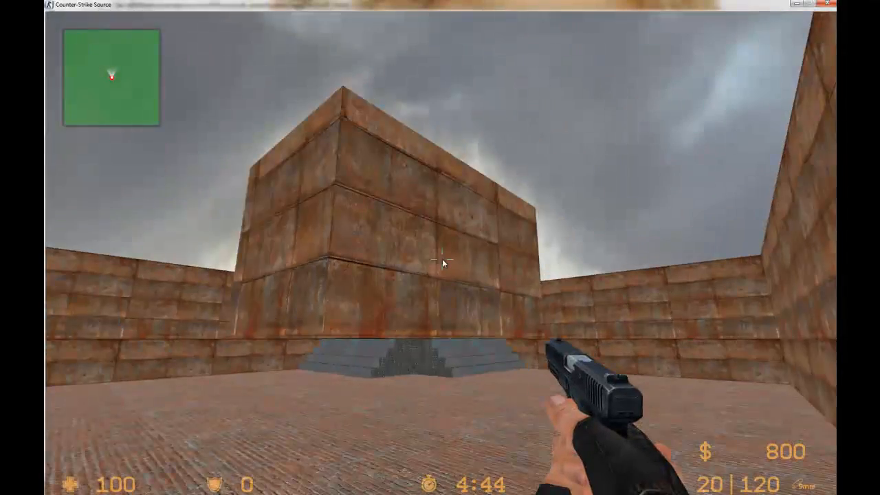
# - Fly above the map with noclip to examine the block, outer walls, stairs and grated platform from above
pyautogui.press('w')
pyautogui.press('v')
pyautogui.press('w')
pyautogui.press('s')
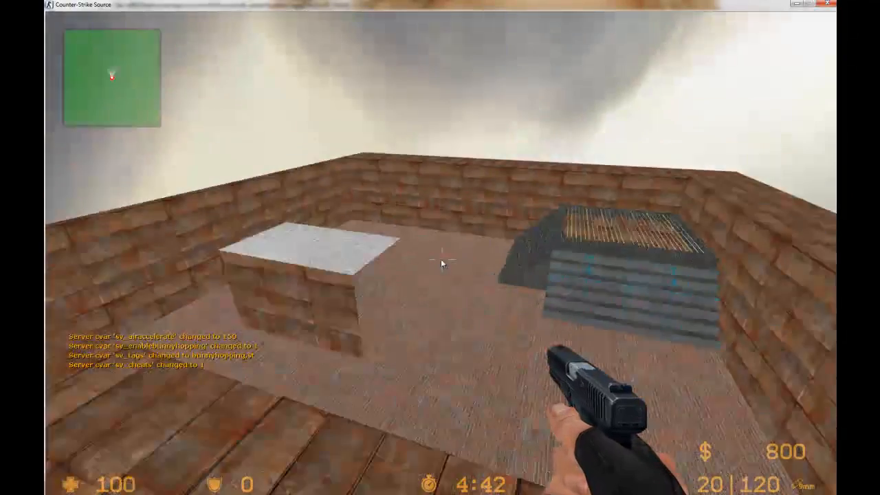
pyautogui.press('a')
pyautogui.press('w')
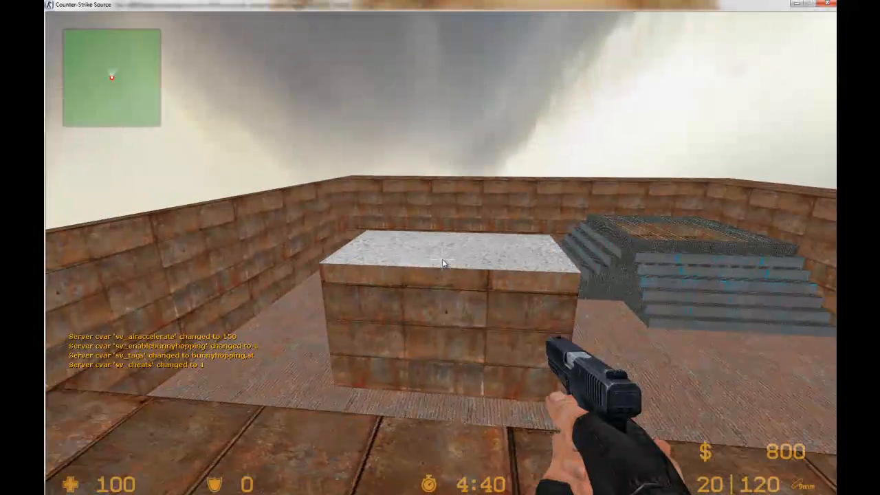
pyautogui.press('d')
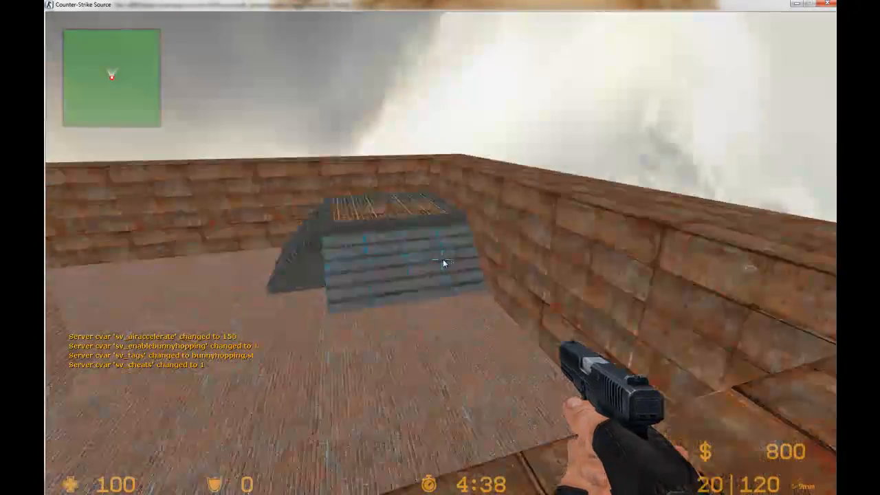
pyautogui.press('w')
pyautogui.press('w')
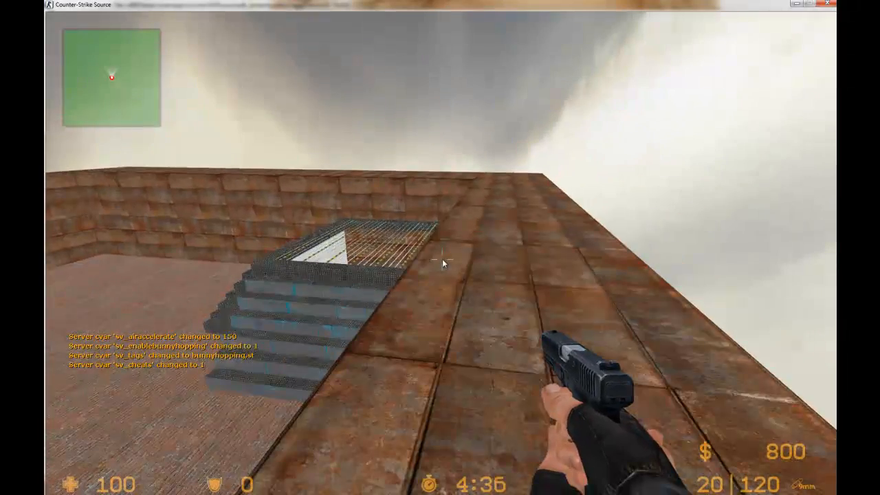
pyautogui.press('w')
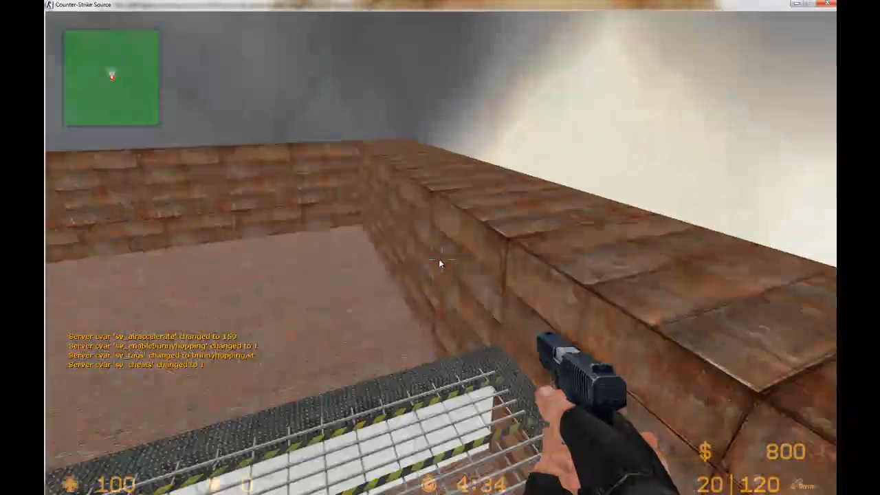
pyautogui.press('w')
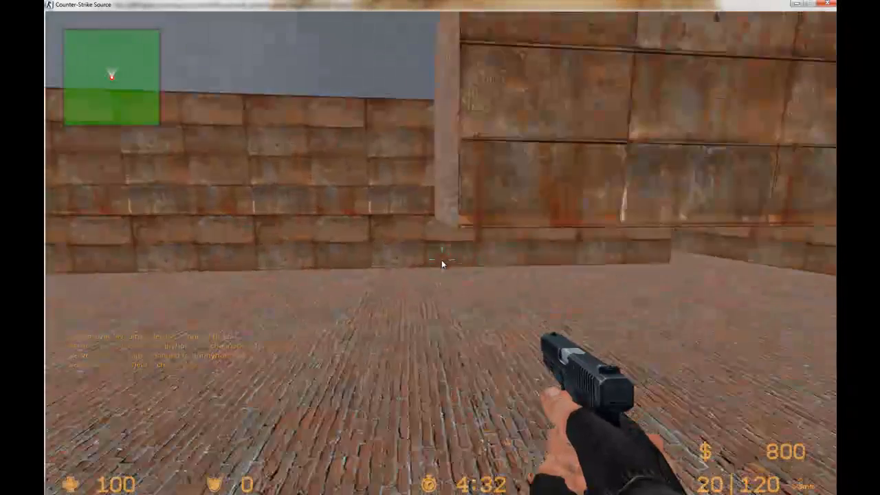
pyautogui.press('w')
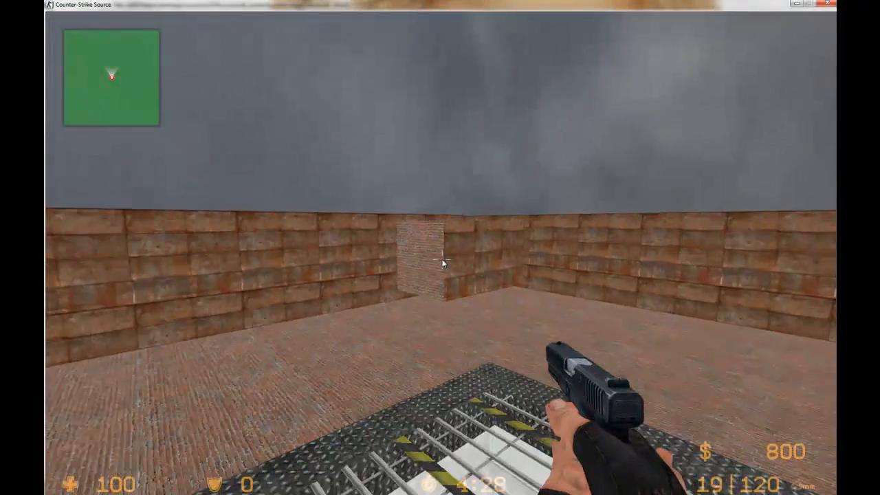
# - Drop the pistol and disconnect from the test map server
pyautogui.press('g')
pyautogui.press('Escape')
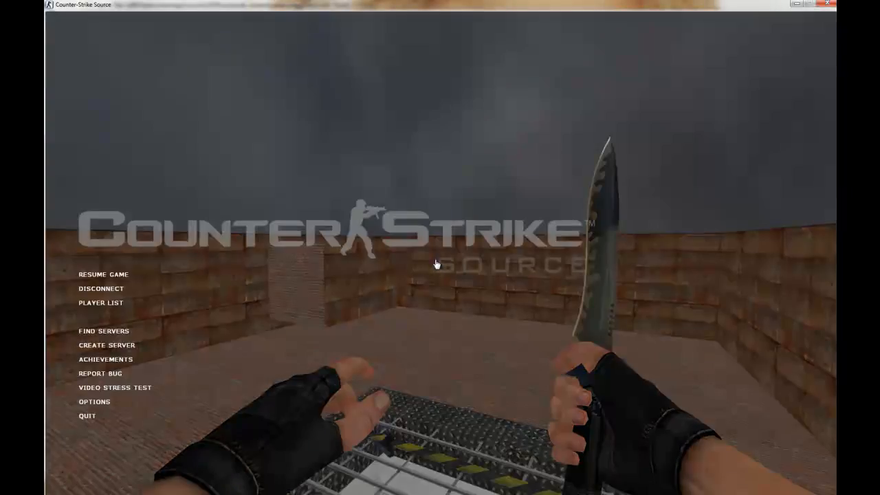
pyautogui.click(88, 290)
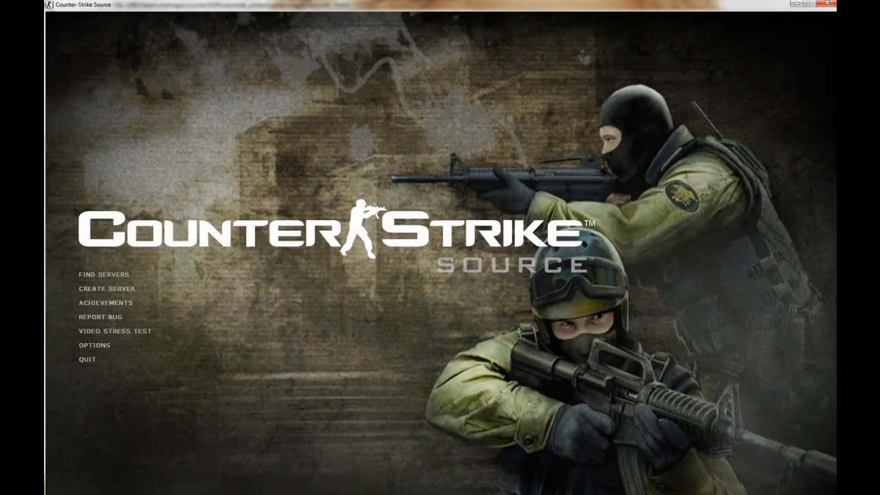